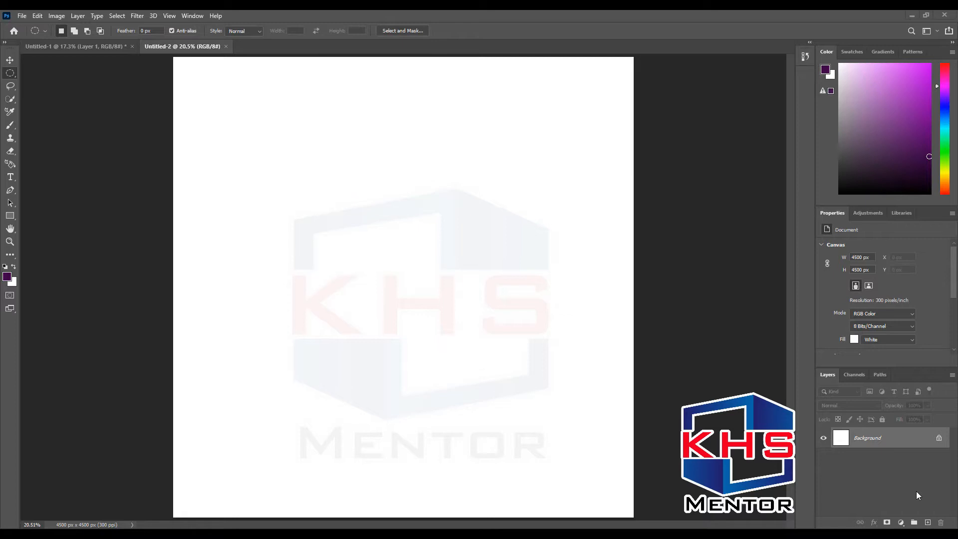
Make a circular selection in the canvas's upper-left area with the Elliptical Marquee and fill it with the red background color
key("F9")
left_click(10, 74)
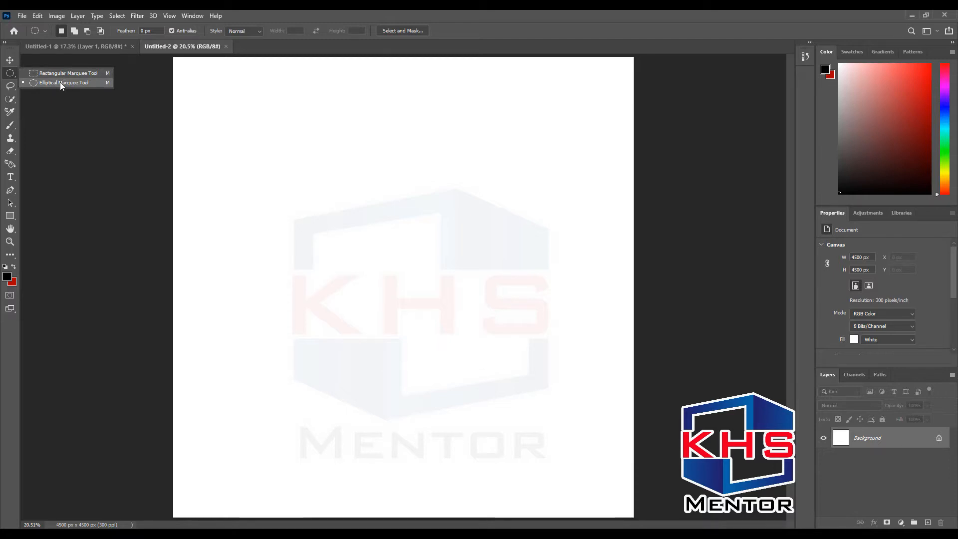
left_click(60, 82)
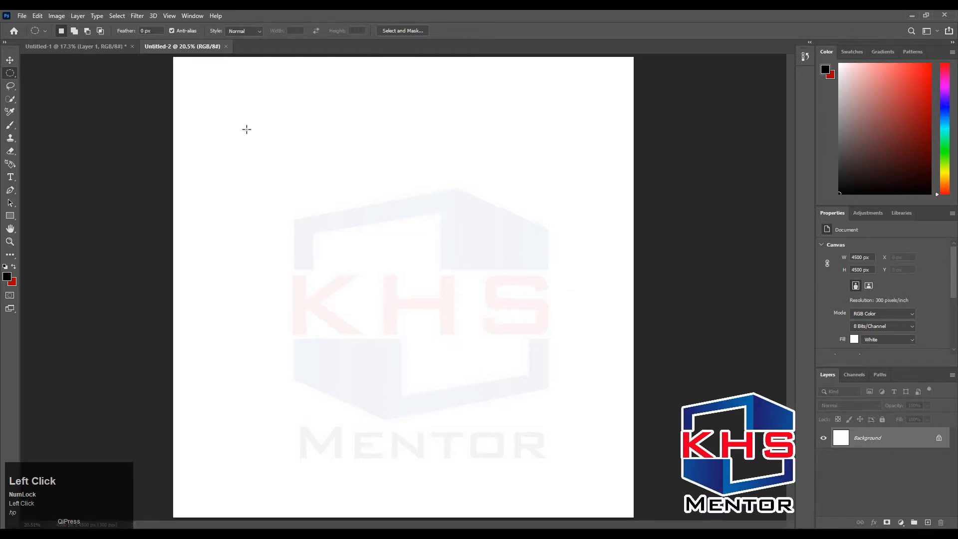
left_click_drag(211, 128, 374, 319)
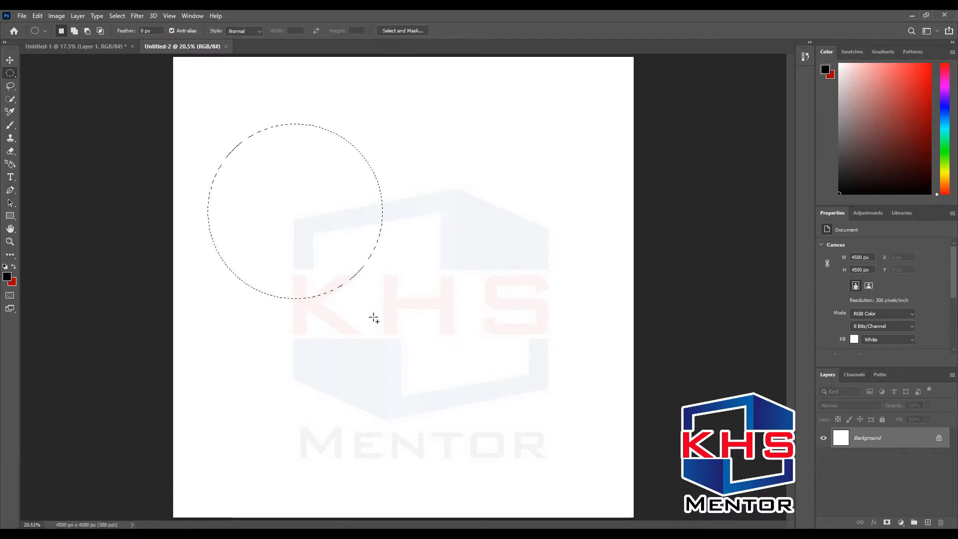
key("ctrl")
key("ctrl+BackSpace")
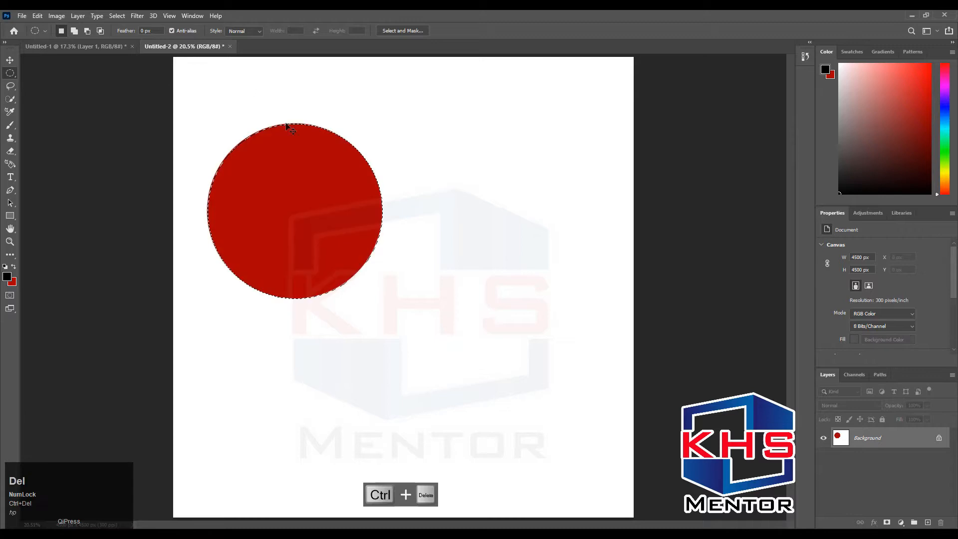
Examine the red circle's edge at pixel level and turn off anti-aliasing for the Elliptical Marquee
key("ctrl+space")
left_click_drag(274, 118, 265, 157)
left_click_drag(223, 98, 265, 150)
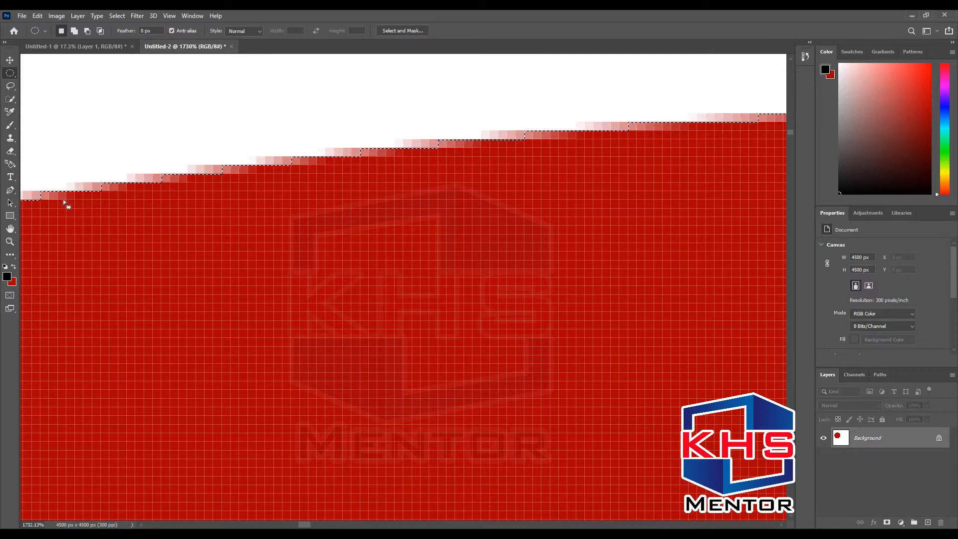
left_click(173, 30)
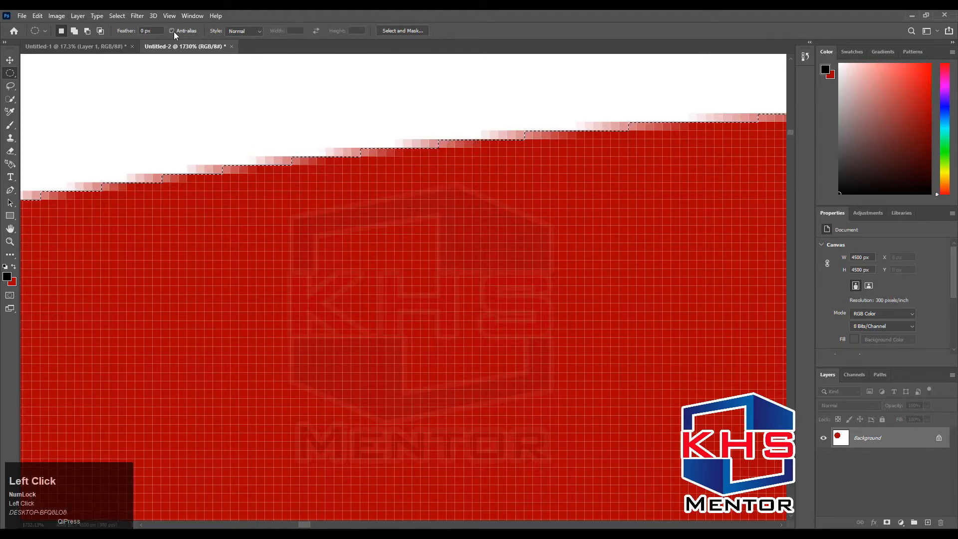
scroll(225, 236, "down", 3)
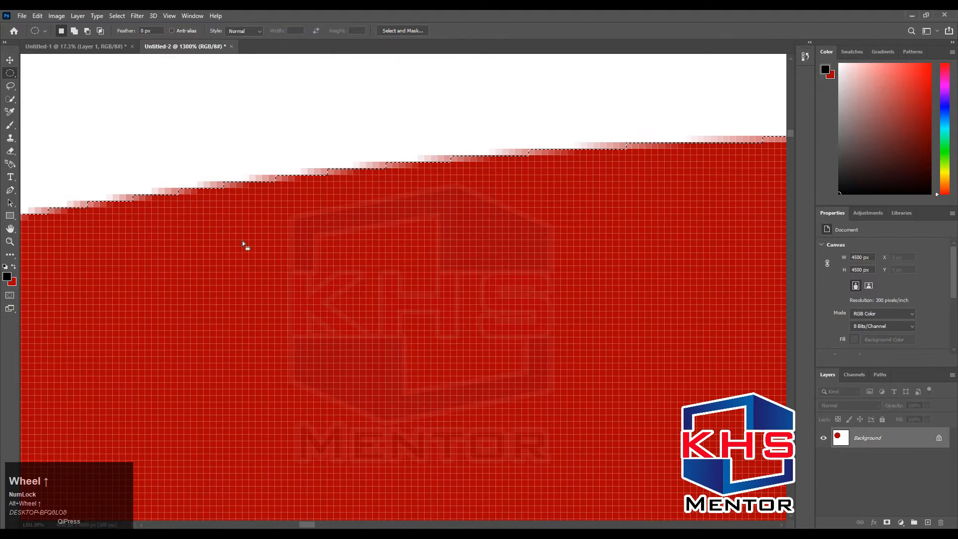
key("ctrl+0")
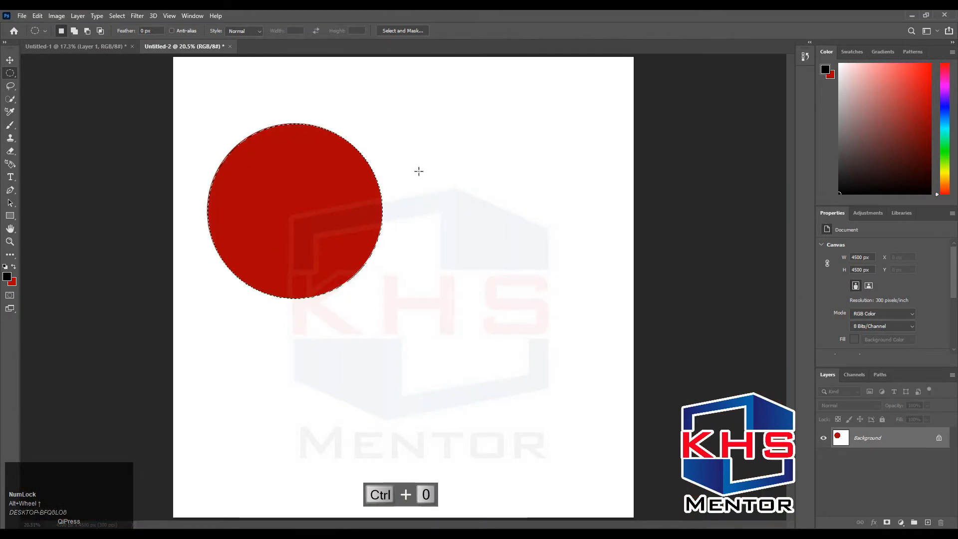
Deselect the first circle, make a second circular selection beside it and fill it with the red background color
key("ctrl+d")
left_click_drag(420, 142, 595, 310)
key("ctrl+Delete")
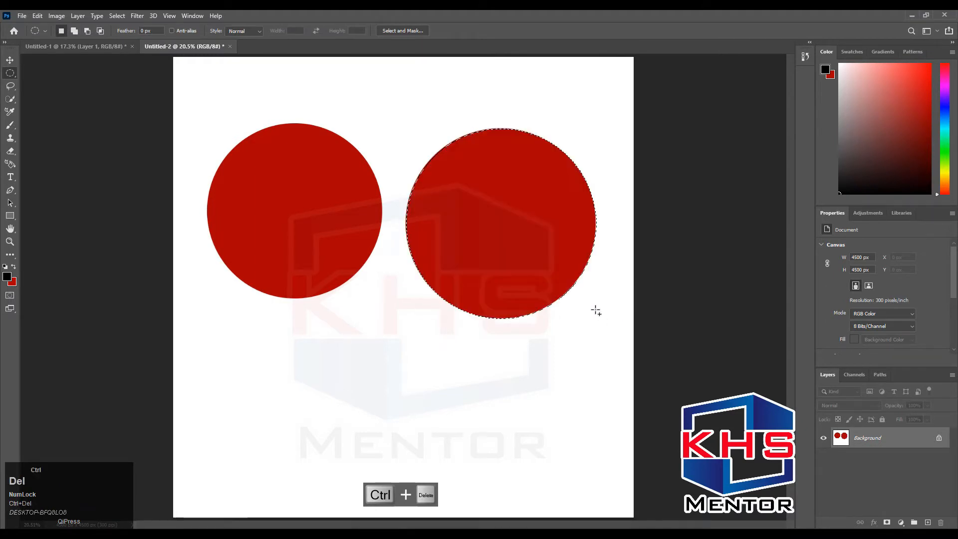
Examine and compare the facing edges of the two red circles at high magnification
key("ctrl+space")
left_click_drag(481, 121, 673, 299)
key("ctrl+minus")
key("ctrl+minus")
key("ctrl+minus")
key("ctrl+minus")
key("space")
left_click_drag(380, 339, 419, 176)
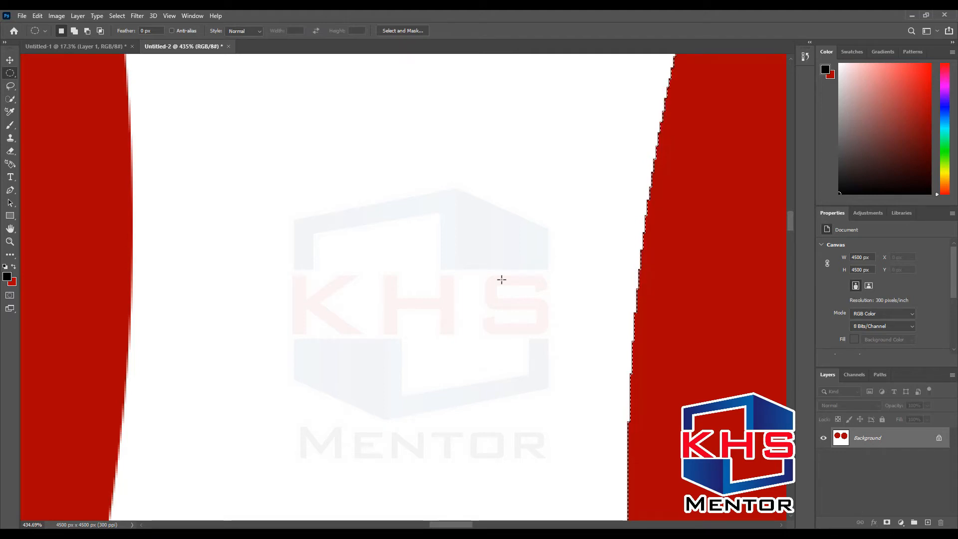
Turn anti-aliasing back on and add a small red-filled circle below the first circle
key("F9")
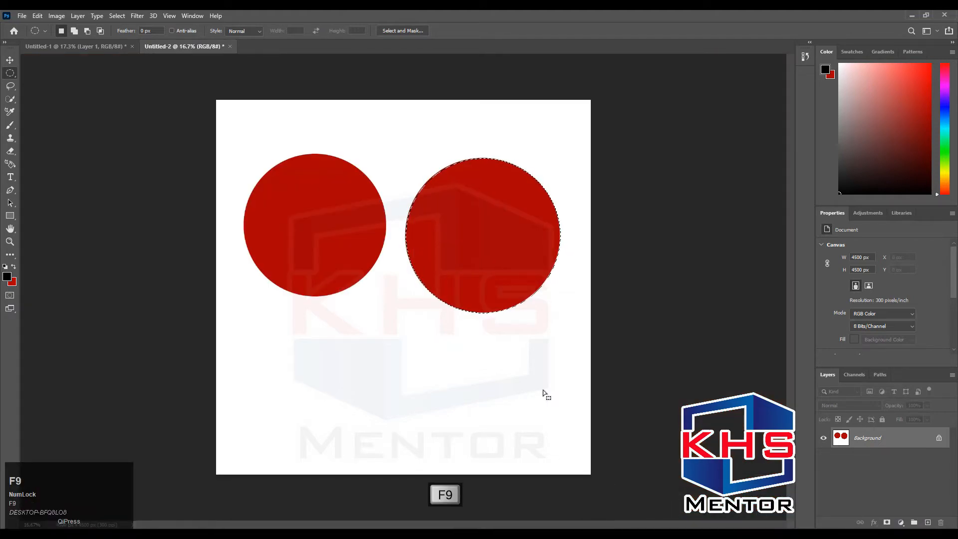
key("ctrl+space")
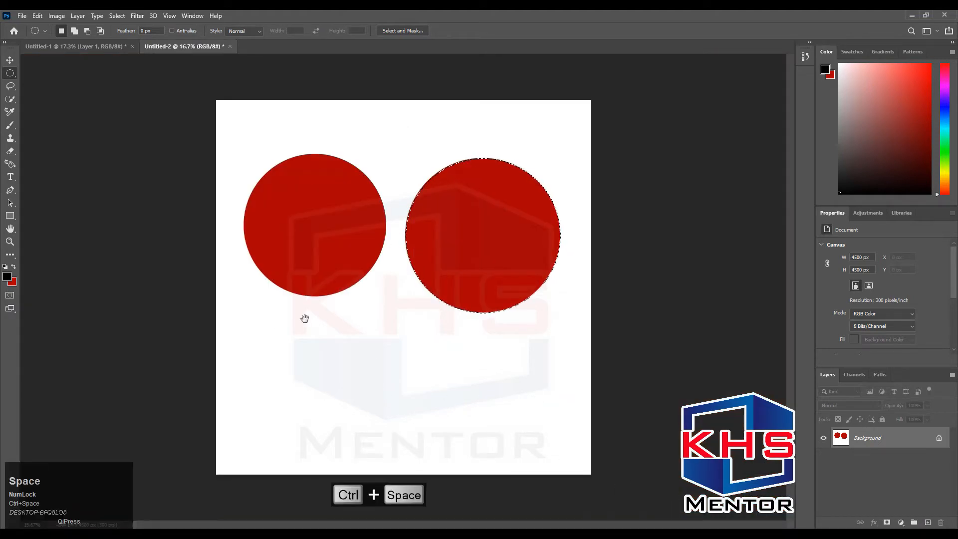
left_click_drag(270, 318, 287, 338)
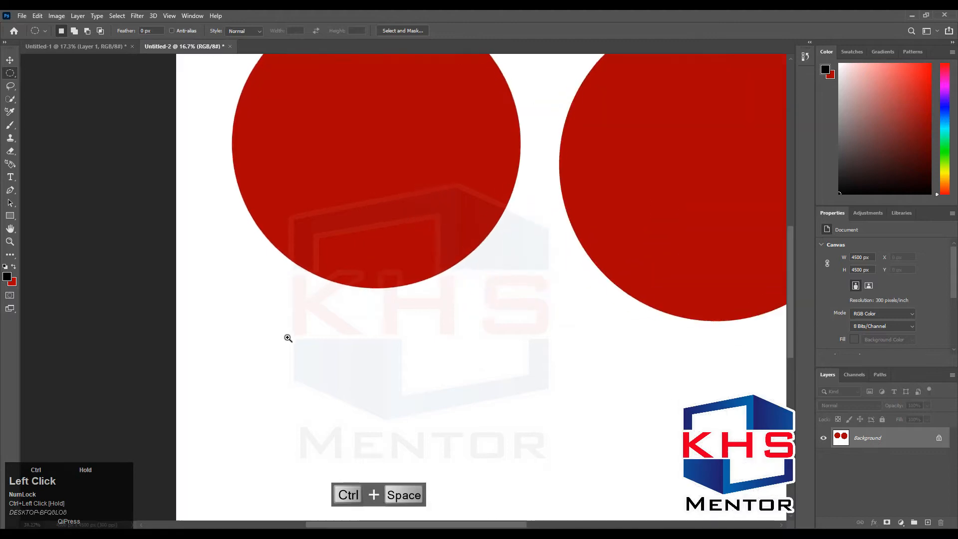
left_click(179, 29)
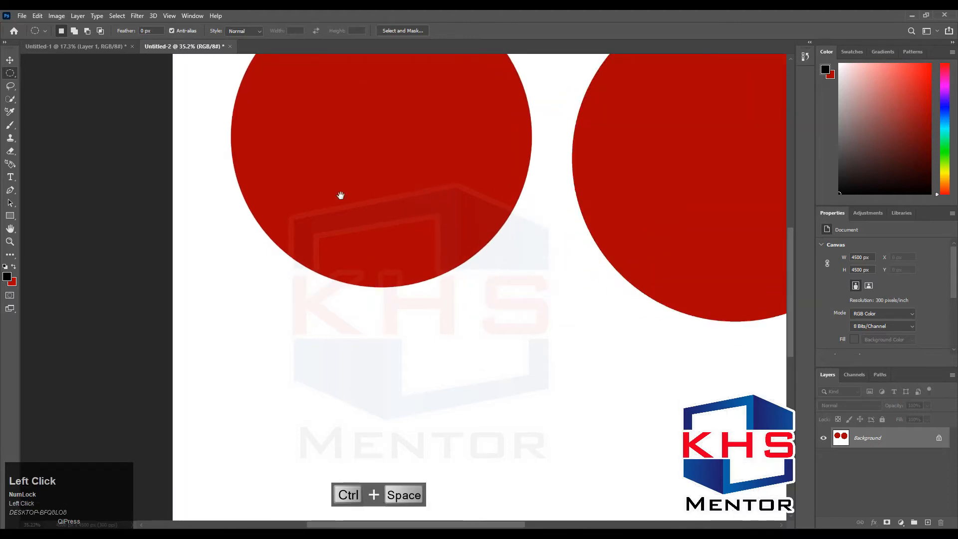
left_click_drag(364, 223, 265, 115)
left_click_drag(234, 259, 254, 282)
Fill the entire canvas with white to clear the circles, and deselect
key("m")
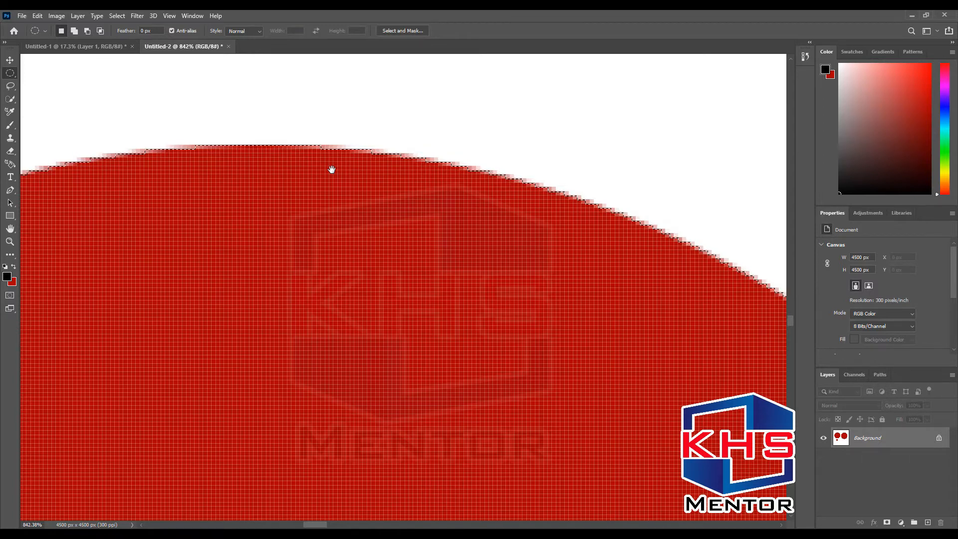
key("ctrl+Delete")
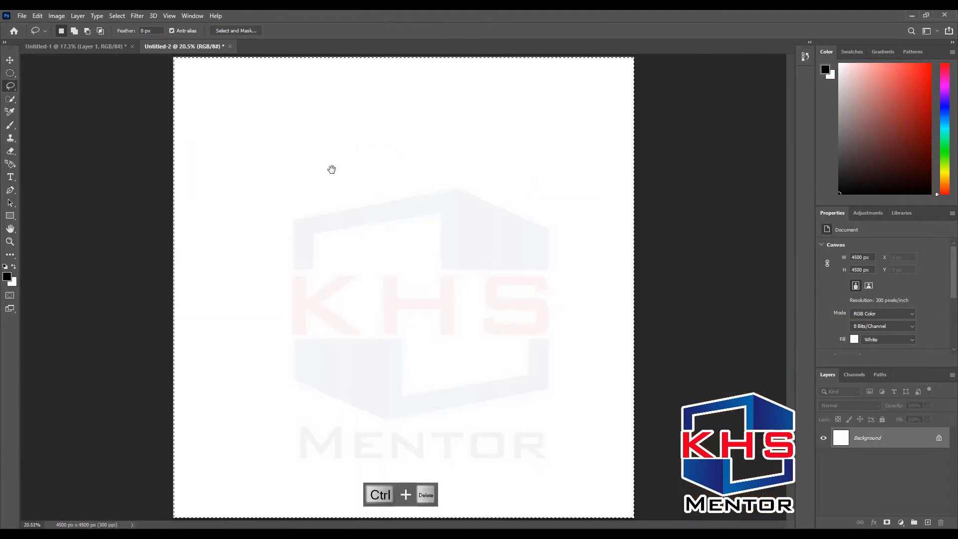
key("ctrl+d")
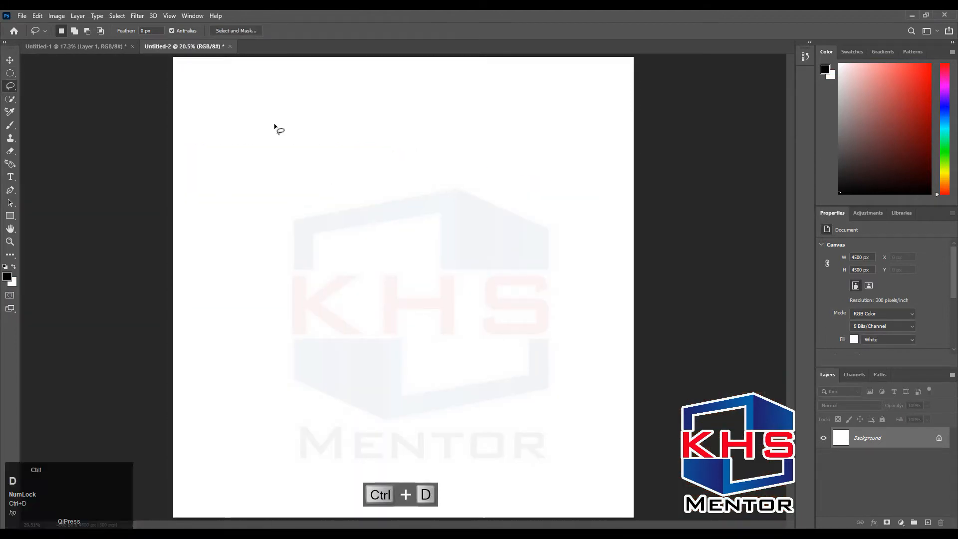
Draw a wavy, closed freehand selection across the middle of the blank canvas with the Lasso tool
scroll(286, 149, "down", 2, "alt")
scroll(285, 150, "up", 6, "alt")
key("space")
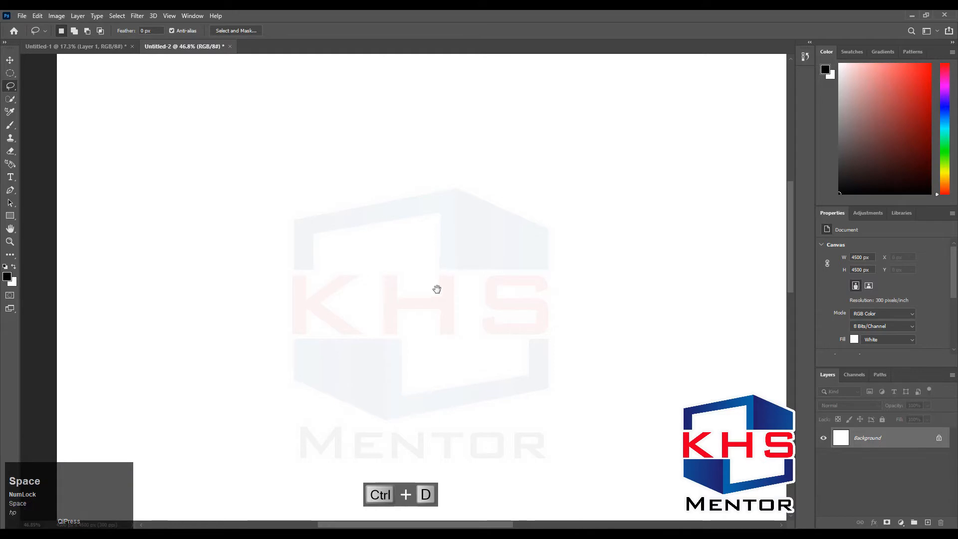
left_click_drag(439, 289, 228, 156)
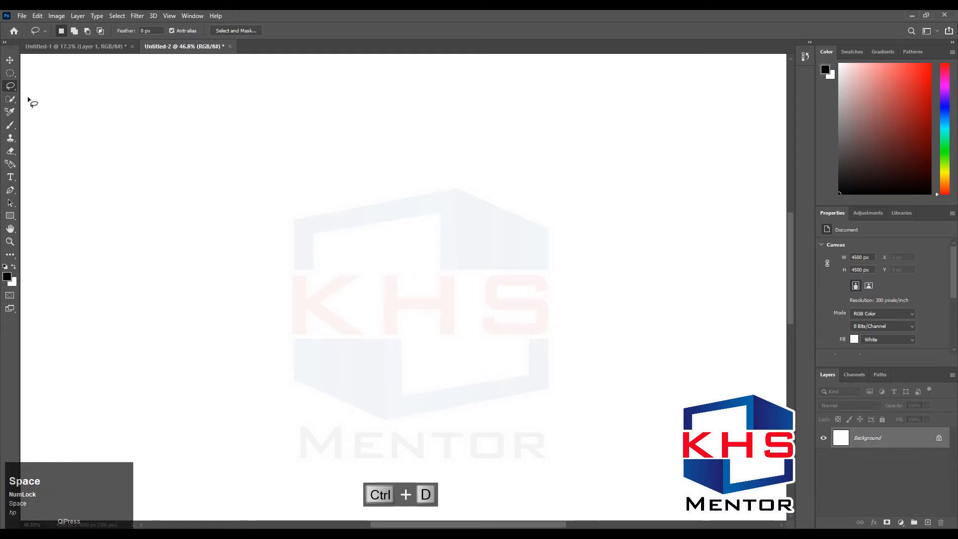
mouse_move(263, 272)
left_mouse_down()
mouse_move(259, 216)
mouse_move(273, 197)
mouse_move(321, 171)
mouse_move(397, 163)
mouse_move(416, 168)
mouse_move(479, 222)
mouse_move(516, 229)
mouse_move(565, 191)
mouse_move(580, 192)
mouse_move(609, 222)
mouse_move(622, 294)
mouse_move(586, 319)
mouse_move(513, 307)
mouse_move(470, 319)
mouse_move(431, 367)
mouse_move(380, 366)
mouse_move(341, 294)
mouse_move(298, 345)
mouse_move(256, 342)
mouse_move(252, 319)
mouse_move(289, 264)
mouse_move(268, 272)
left_mouse_up()
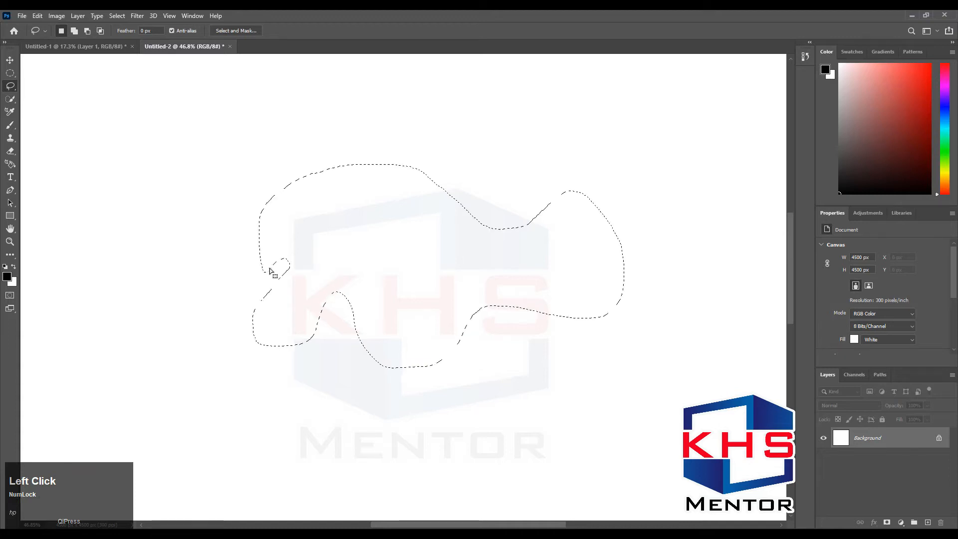
Replace the freehand selection by outlining a straight-edged zigzag shape point by point with the Polygonal Lasso tool
left_click(10, 86)
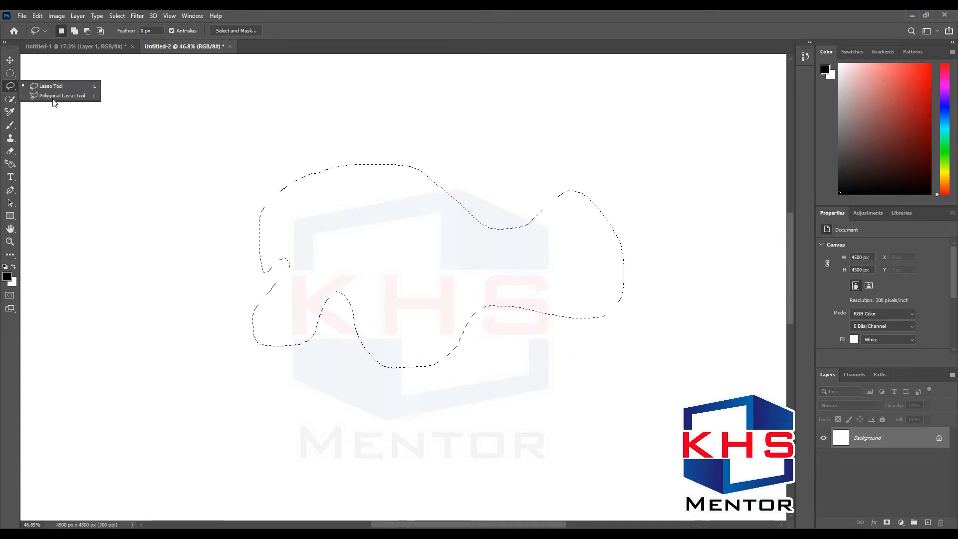
left_click(56, 97)
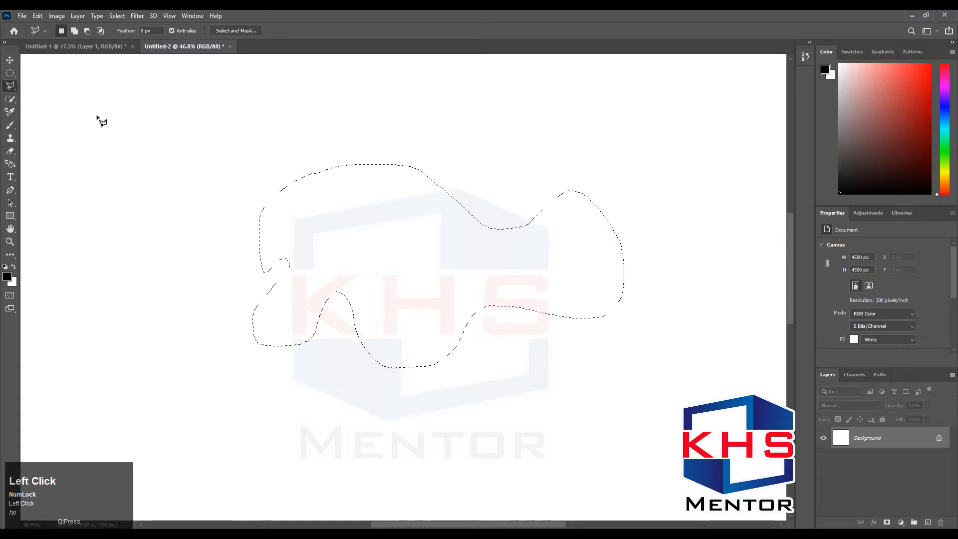
left_click(123, 93)
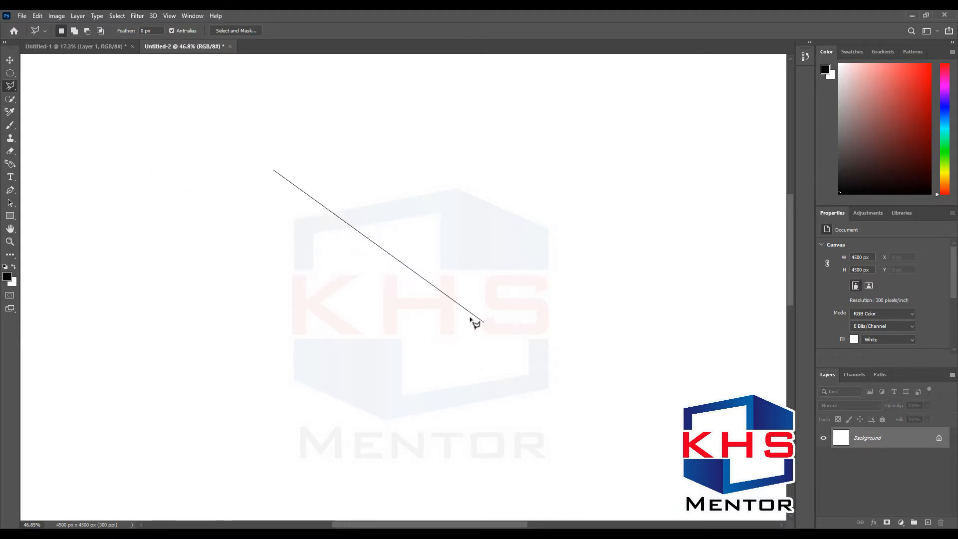
left_click(241, 344)
left_click(376, 346)
left_click(553, 221)
left_click(524, 145)
left_click(252, 301)
left_click(361, 204)
left_click(445, 115)
left_click(241, 121)
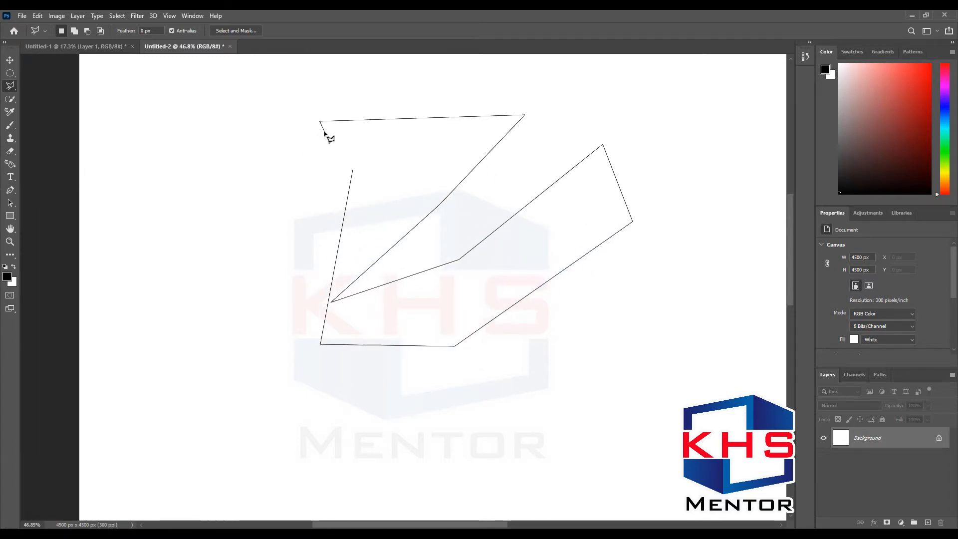
Remove the last five corner points of the unfinished polygonal outline, back to the corner at its upper right
key("Delete")
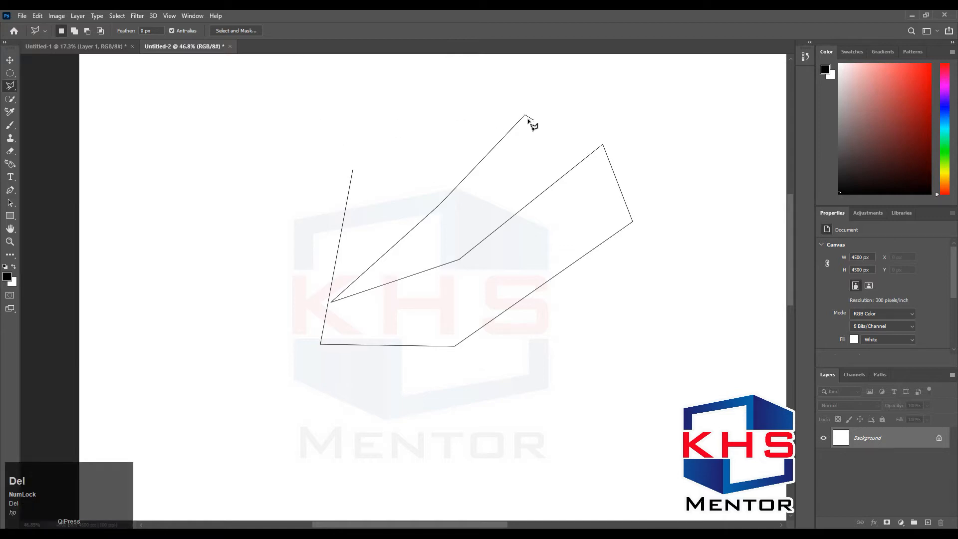
key("Delete")
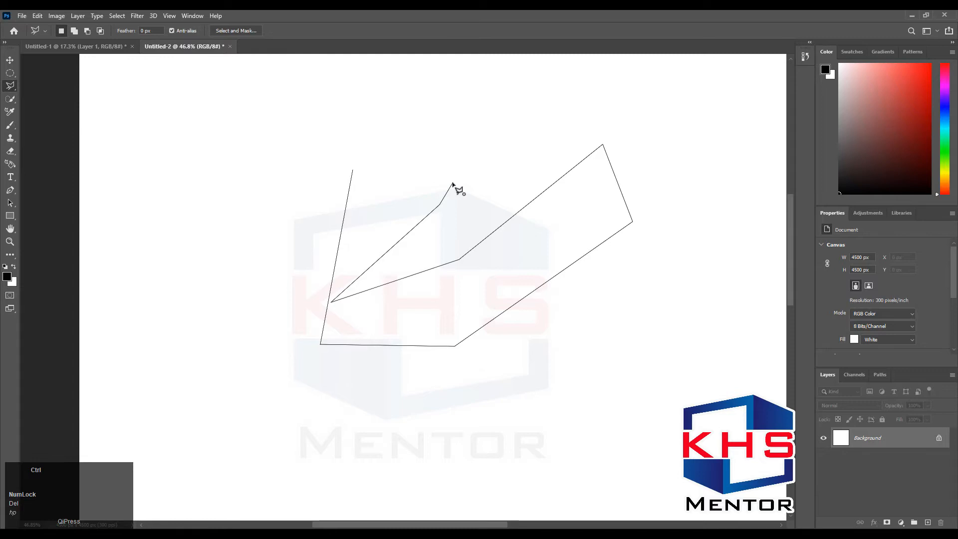
left_click(439, 205)
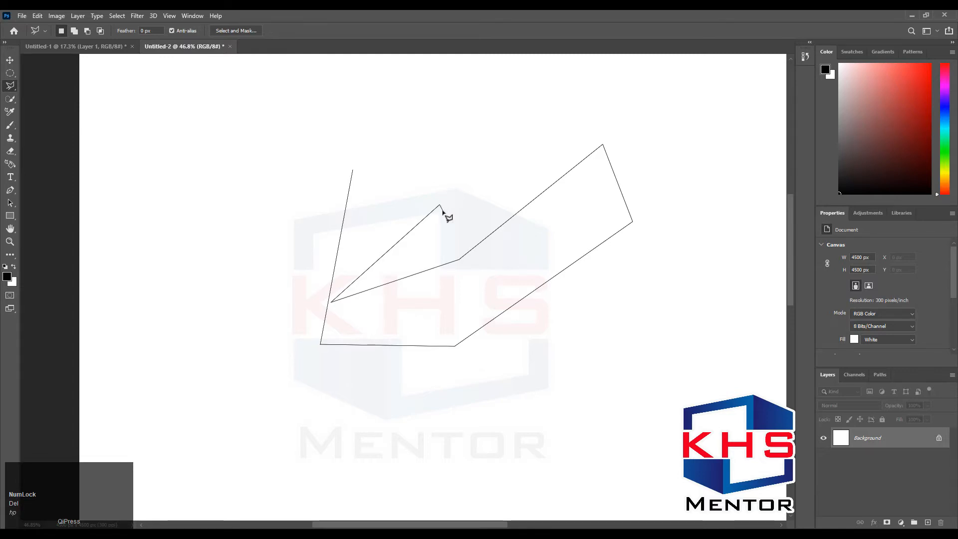
key("BackSpace")
key("Delete")
key("Delete")
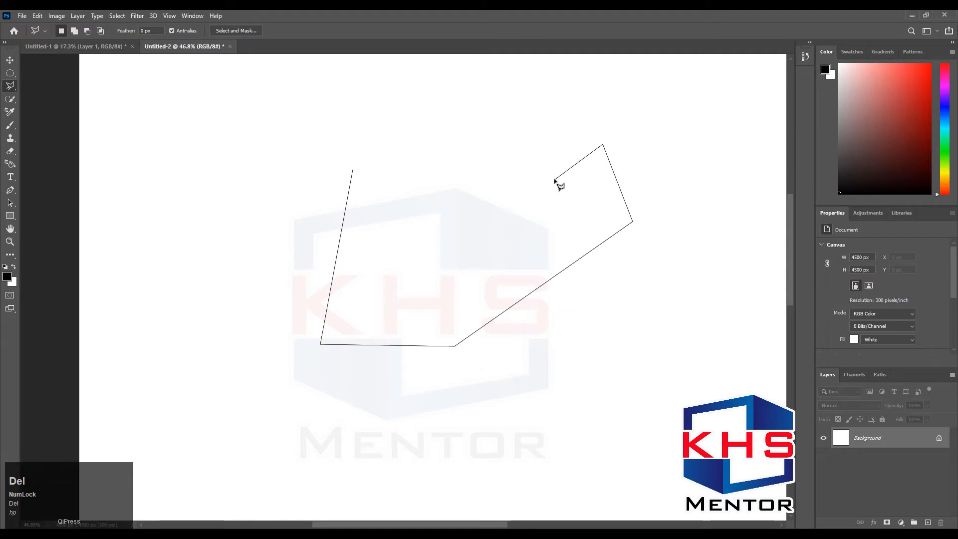
Continue the polygonal outline with a notched upper edge and close it at its starting point
left_click(562, 159)
left_click(526, 211)
left_click(458, 255)
left_click(456, 177)
left_click(415, 162)
left_click(403, 233)
left_click(364, 173)
left_click(391, 158)
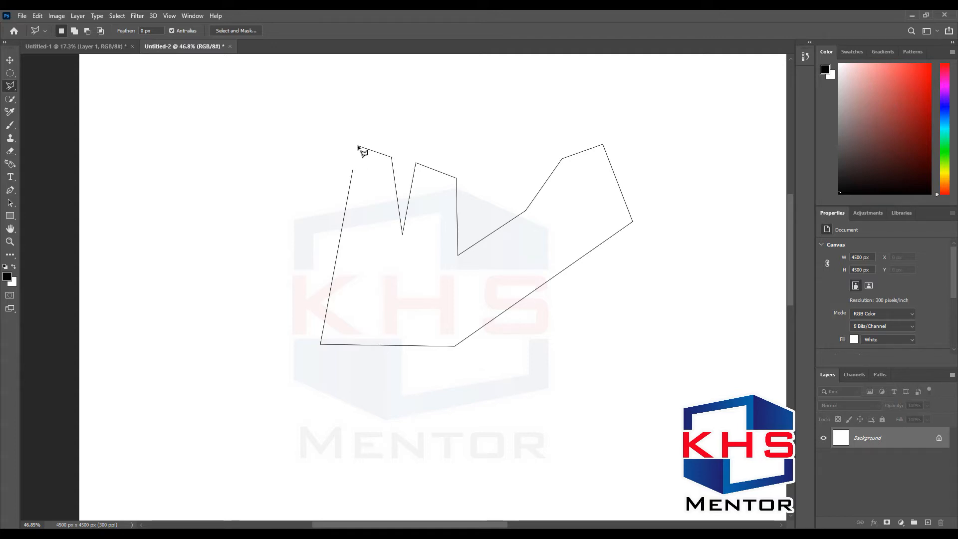
left_click(353, 172)
key("F9")
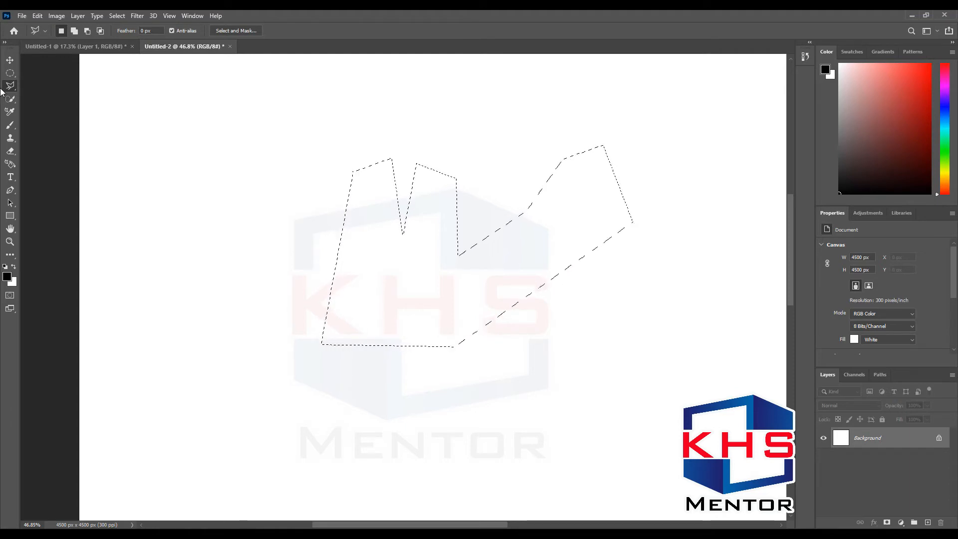
Switch to the Quick Selection tool, fill the polygonal selection with the black foreground color, and deselect
left_click(12, 100)
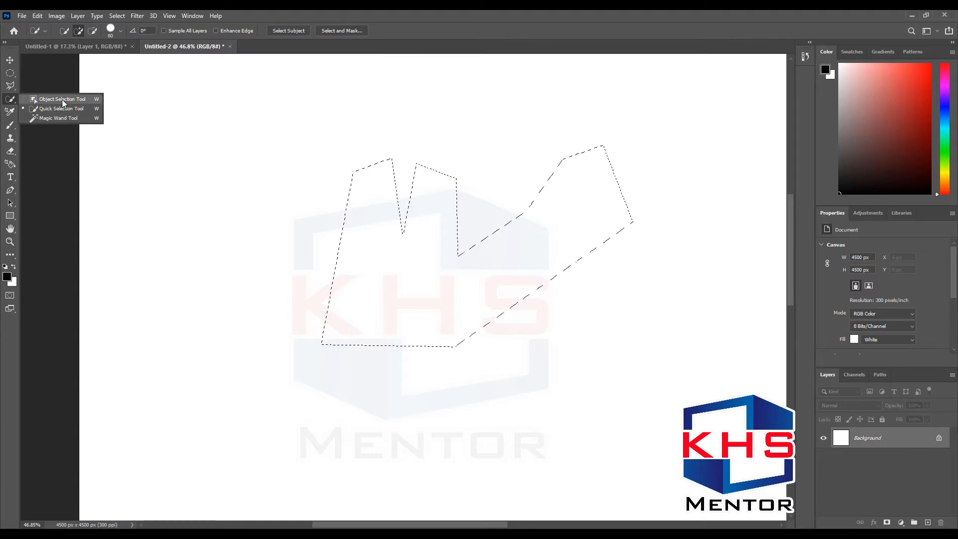
key("Escape")
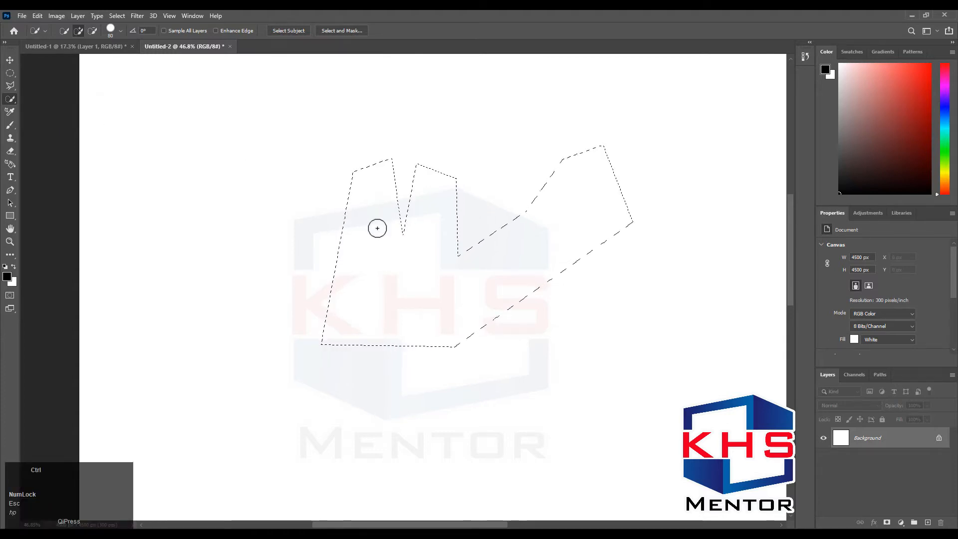
key("ctrl+Delete")
key("Escape")
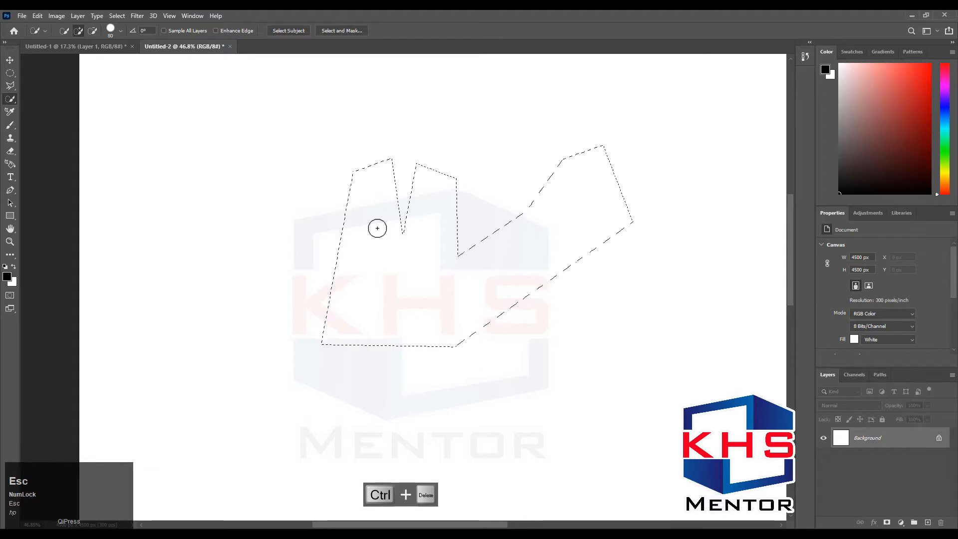
key("alt+Delete")
key("ctrl+d")
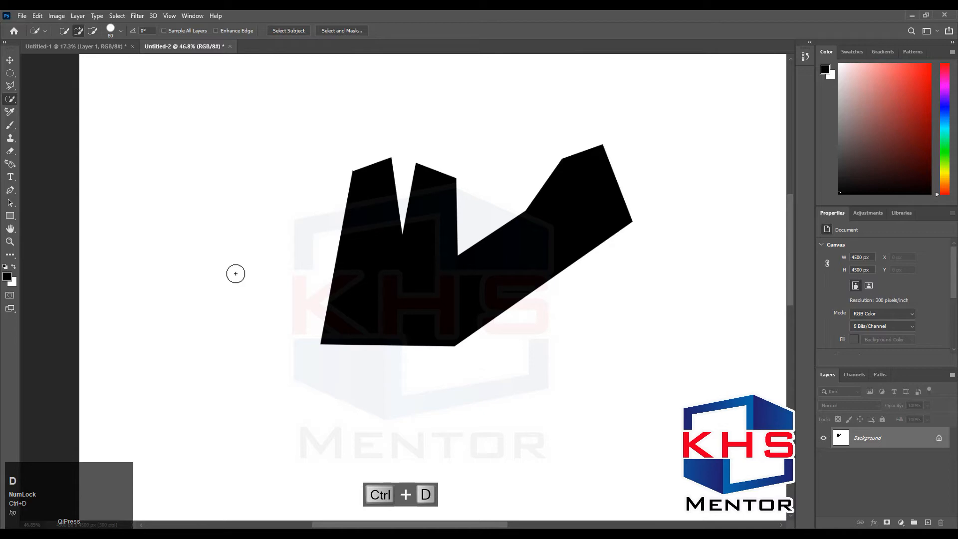
Switch to the Magic Wand tool, select and deselect the white background, and select the black polygonal shape
left_click(13, 100)
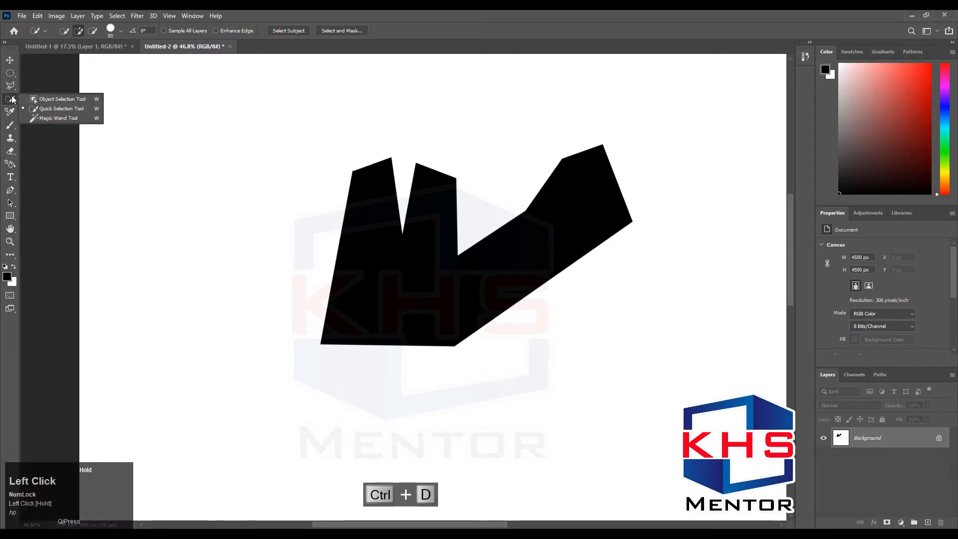
left_click(52, 119)
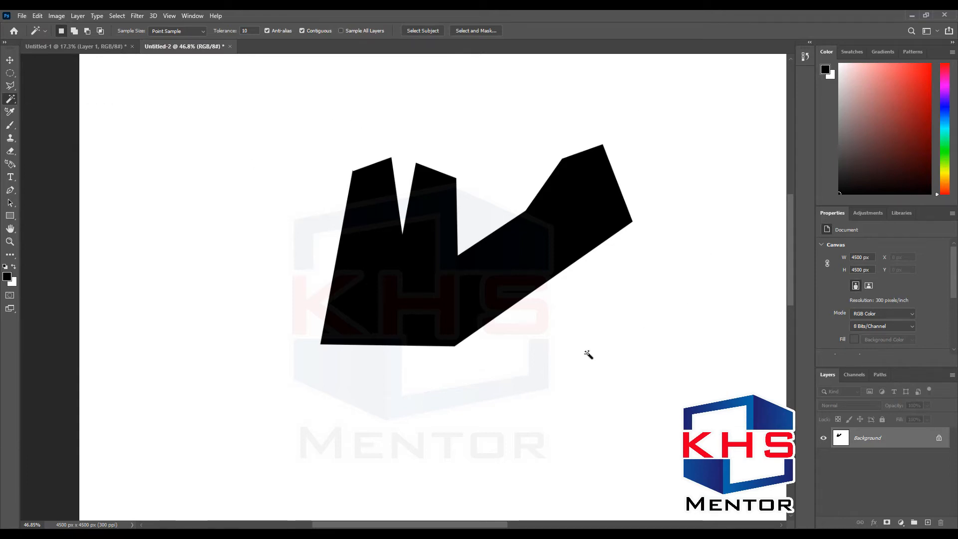
left_click(284, 137)
key("ctrl+d")
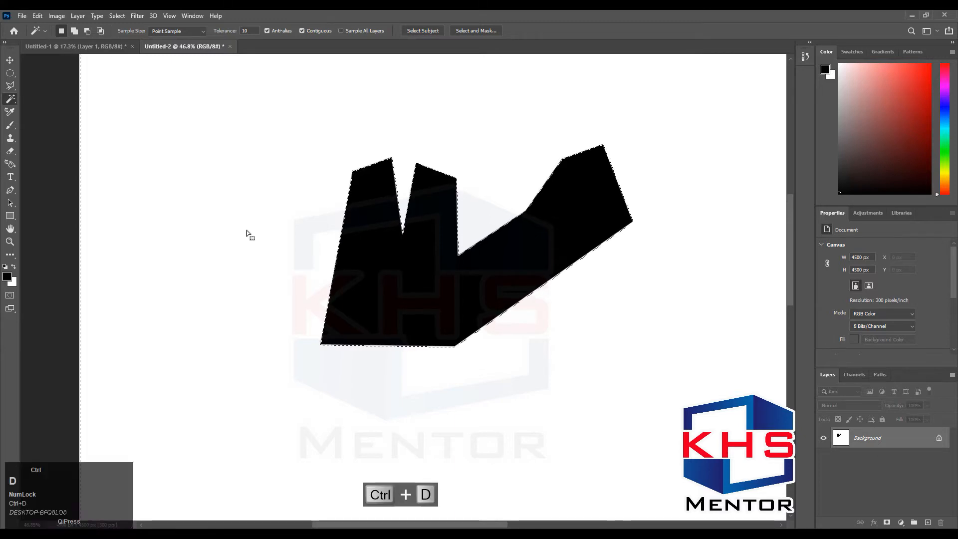
left_click(414, 284)
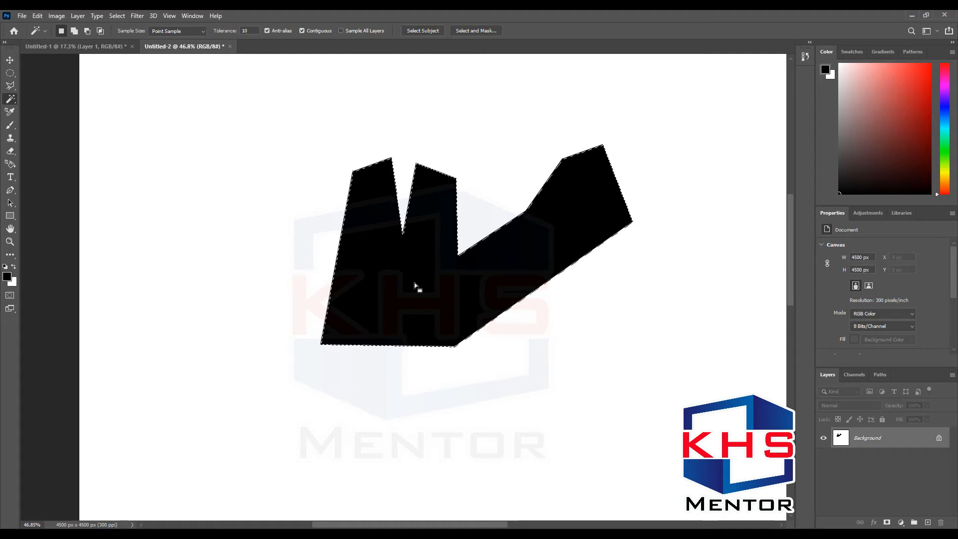
Set the Magic Wand tolerance to 0 and review the sample size options, keeping Point Sample
left_click(252, 32)
left_click_drag(227, 33, 270, 33)
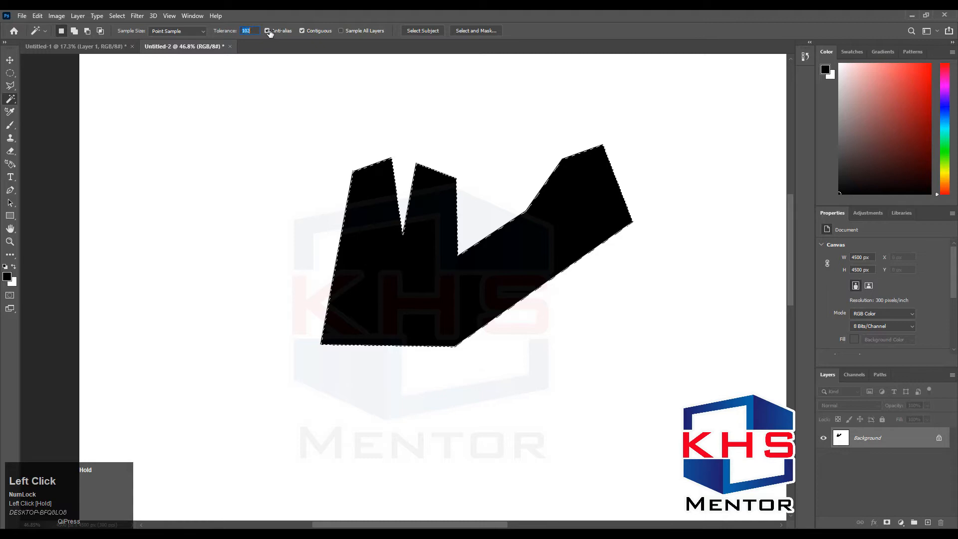
left_click(159, 32)
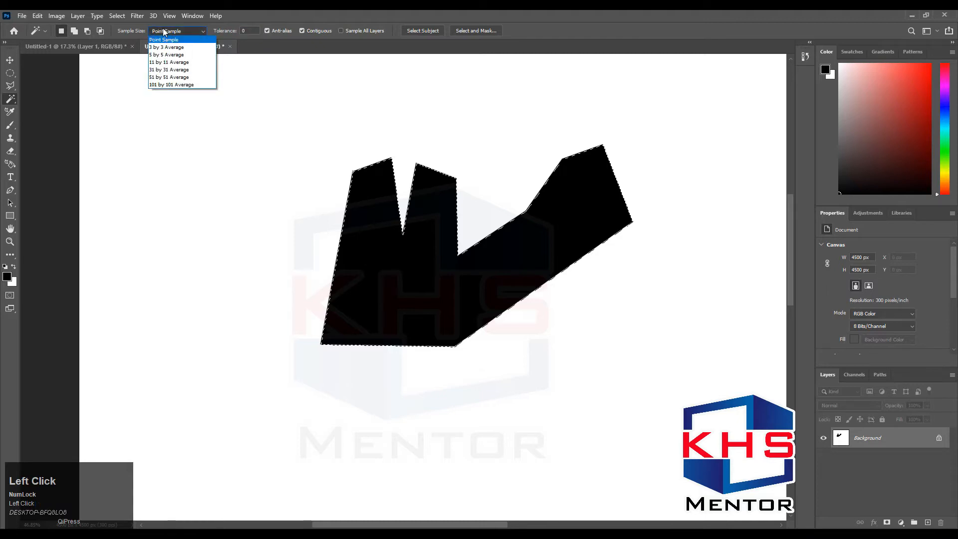
left_click(163, 32)
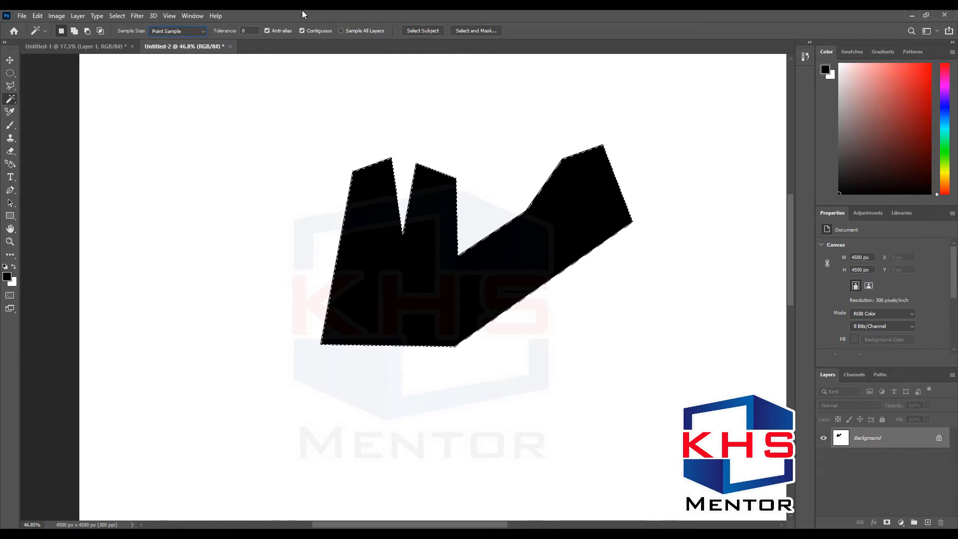
Switch to the portrait photo in Untitled-1 and select its sky using the Magic Wand at a tolerance of 10
key("F9")
left_click(81, 49)
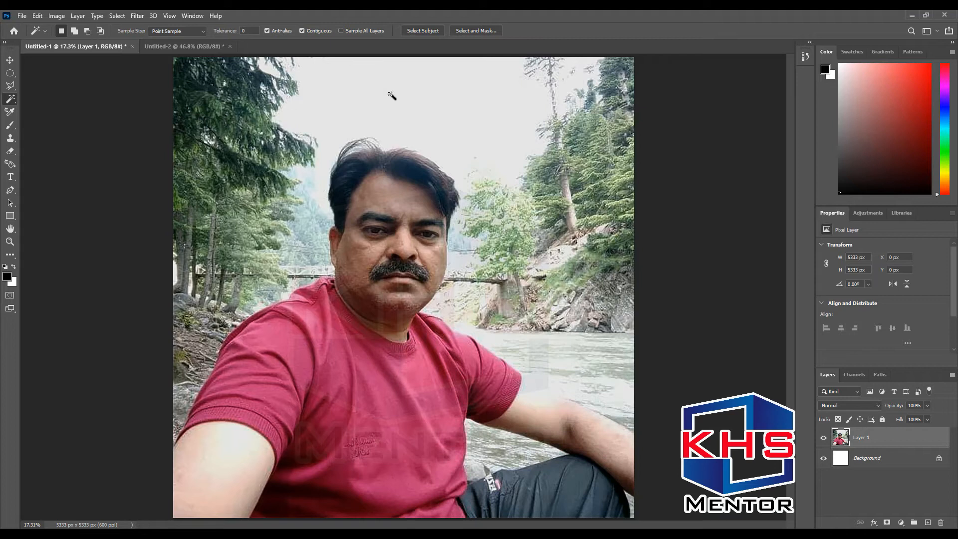
left_click(245, 30)
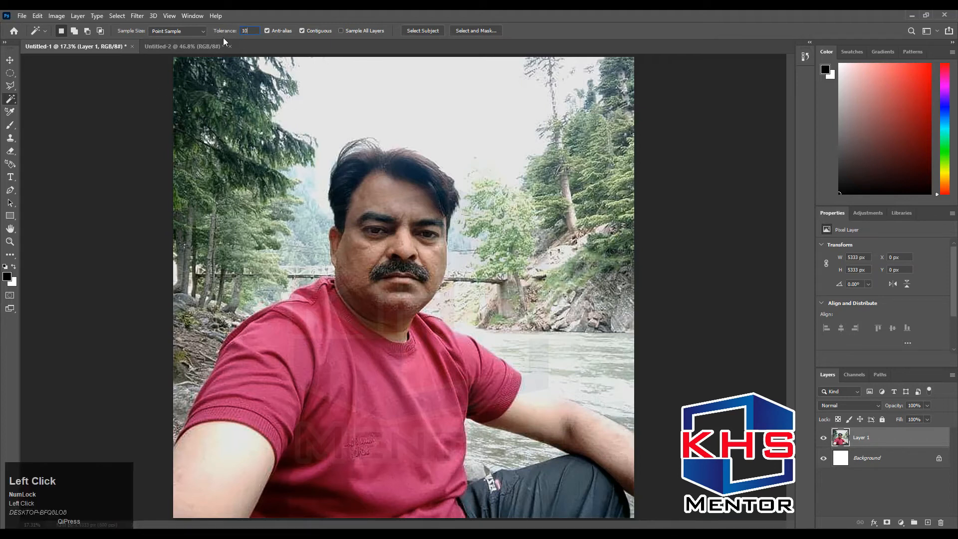
left_click(398, 104)
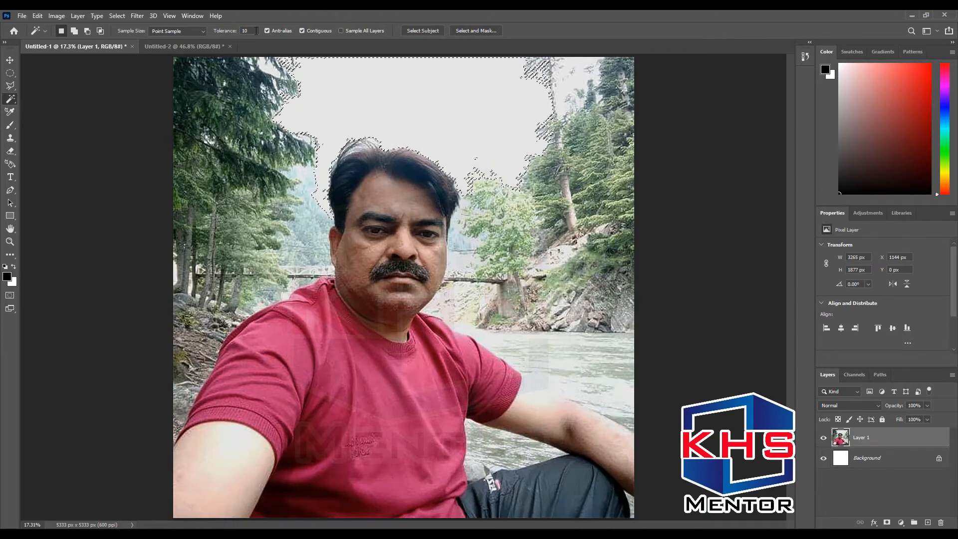
Clear the selection, raise the tolerance to 50, and select the sky above the man again
left_click_drag(226, 33, 246, 34)
key("ctrl+d")
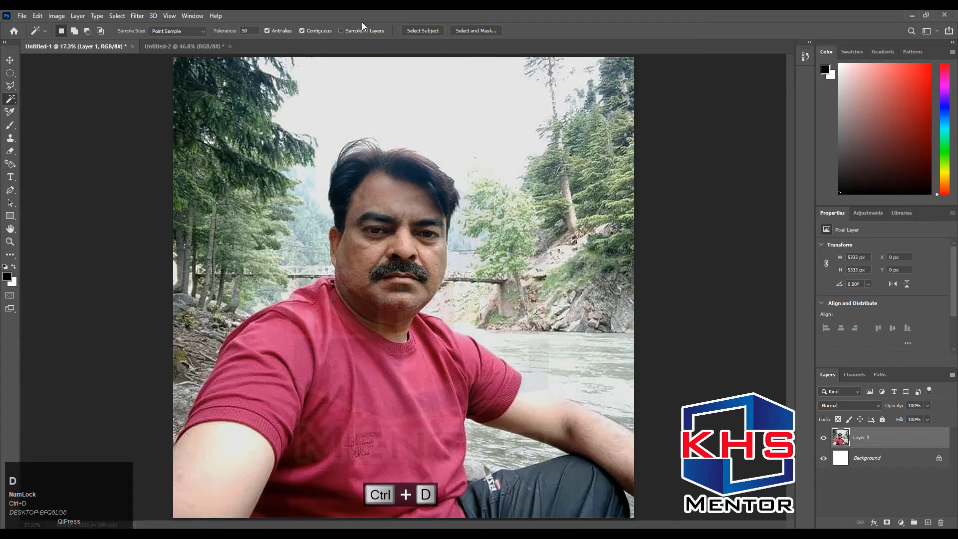
left_click(465, 106)
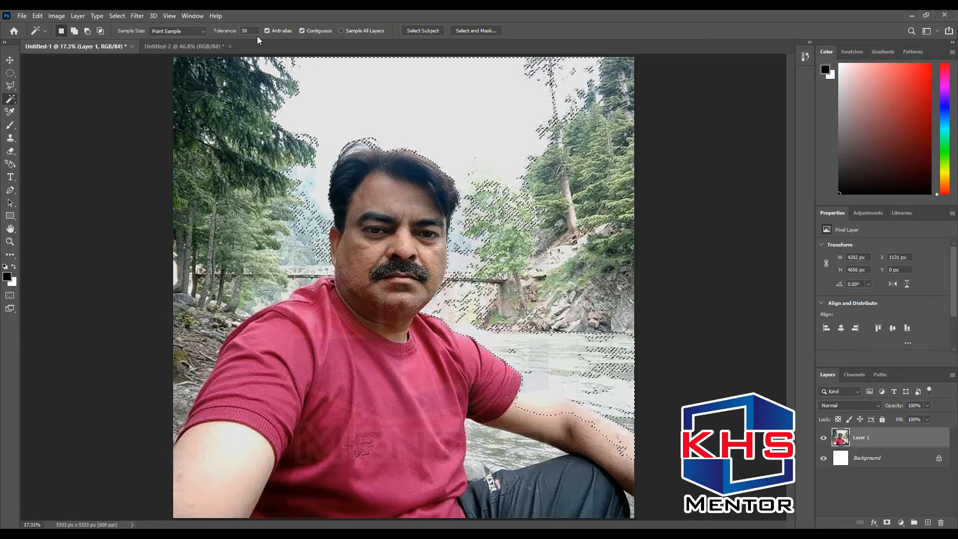
Reselect the sky with a tolerance of 100 and add the river patch between the man's arm and leg to the selection
key("ctrl+d")
left_click(394, 107)
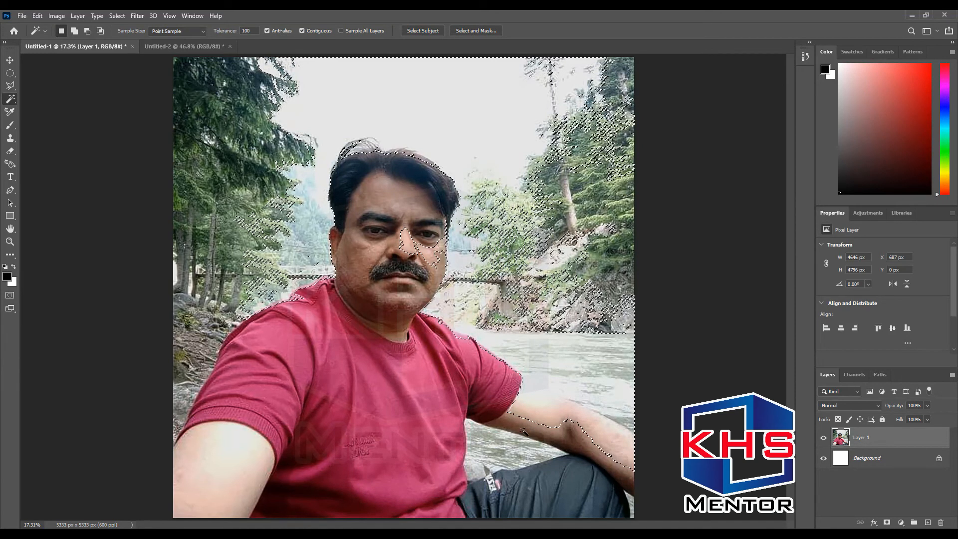
left_click(502, 454)
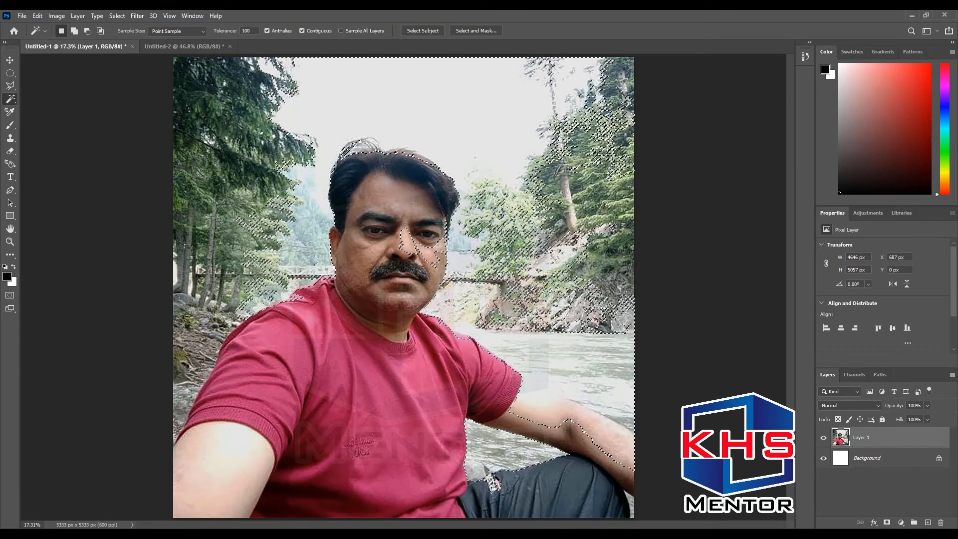
key("ctrl+space")
left_click_drag(484, 407, 529, 406)
left_click_drag(529, 406, 462, 102)
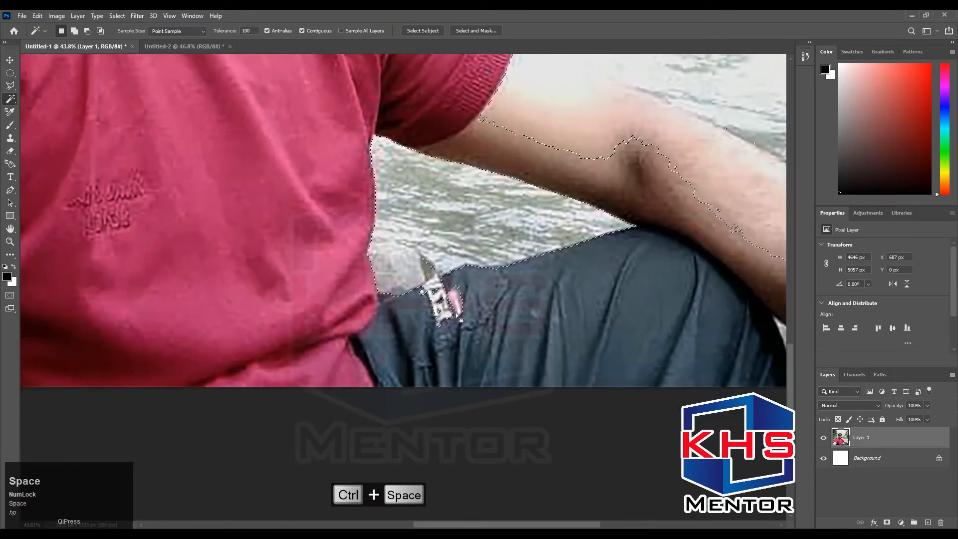
With Contiguous enabled and a tolerance of 10, select the connected sky area, and deselect it
key("F9")
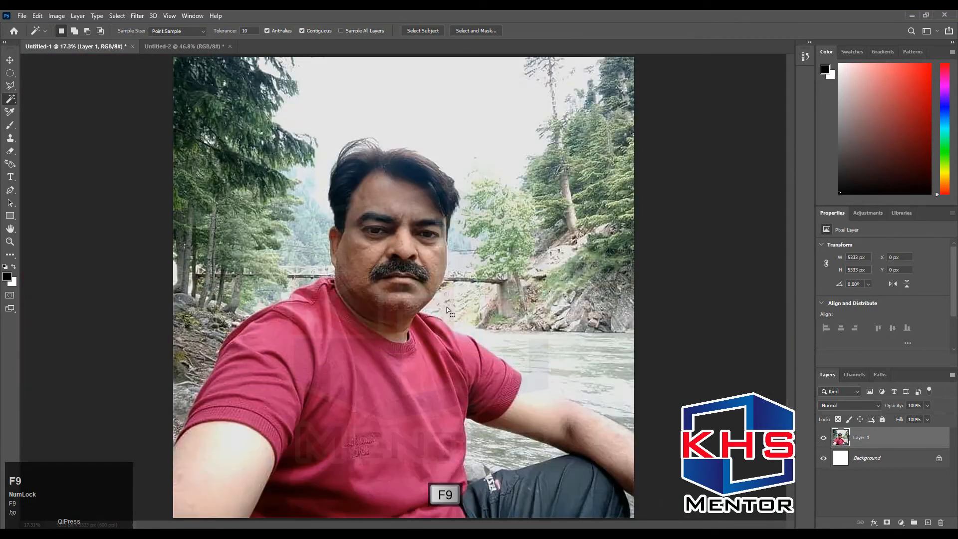
left_click(301, 31)
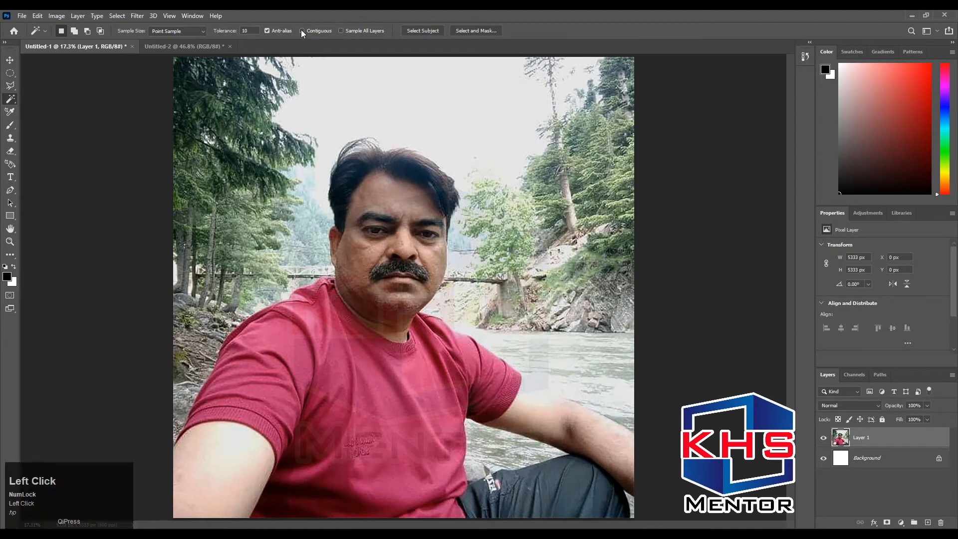
left_click(302, 31)
left_click(391, 109)
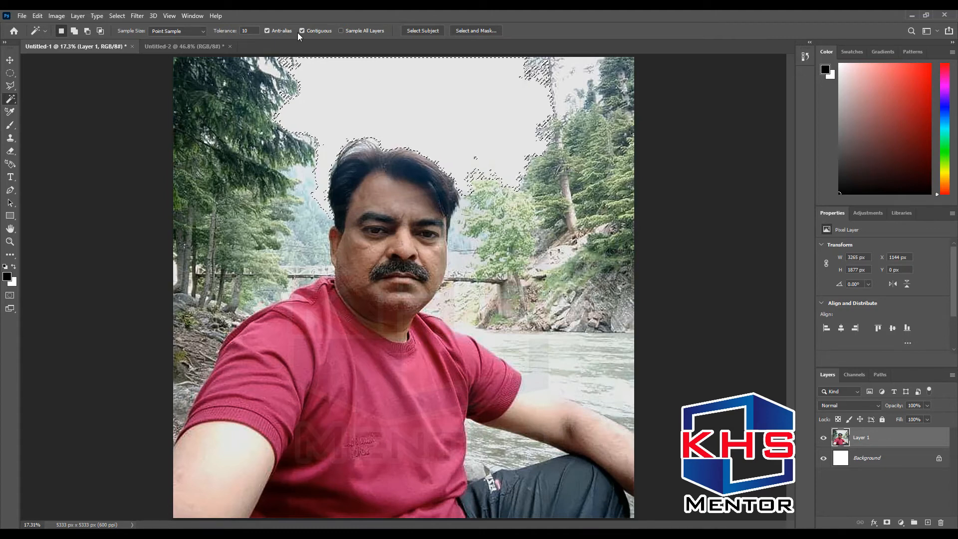
key("ctrl+d")
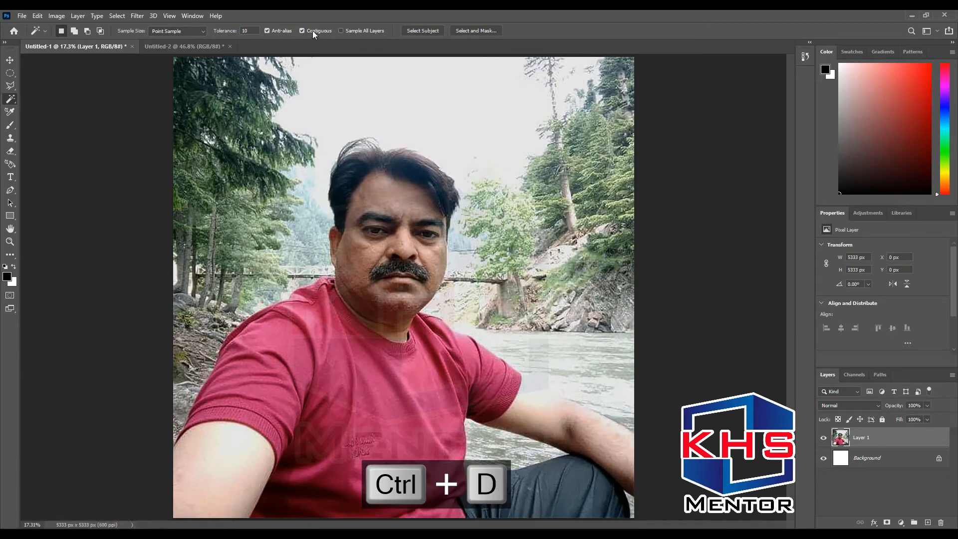
Turn off Contiguous, select the dark tree tones and in a fresh selection the sky tones across the photo, and re-enable Contiguous
left_click(312, 31)
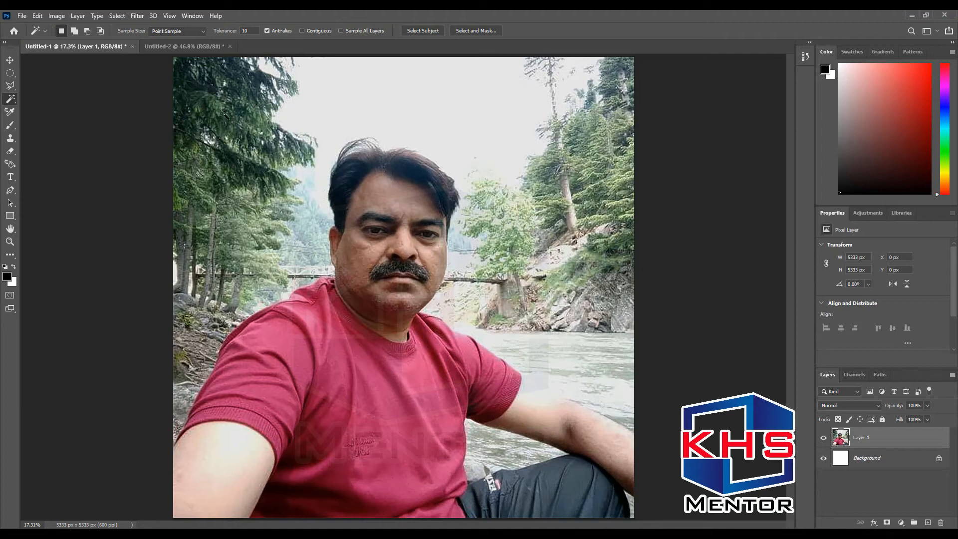
left_click(198, 105)
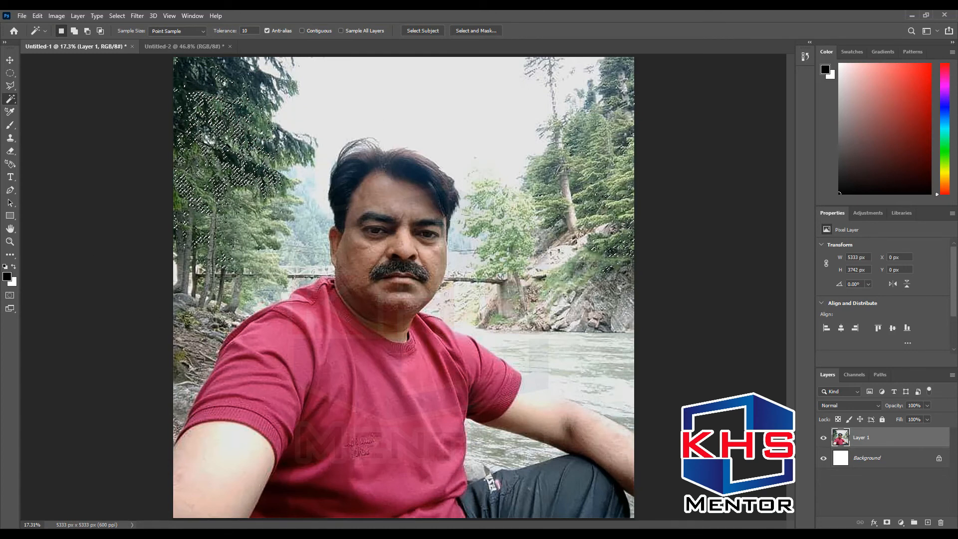
key("ctrl+d")
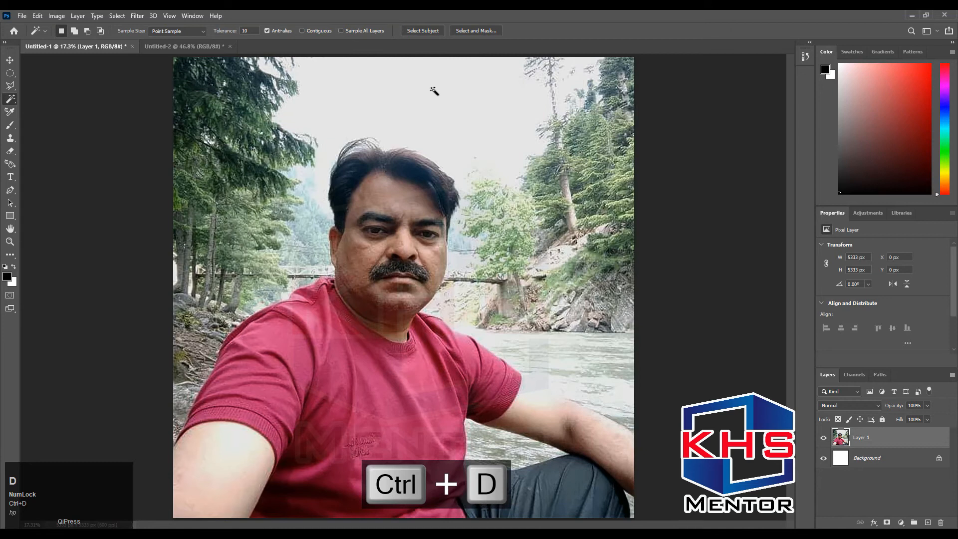
left_click(434, 90)
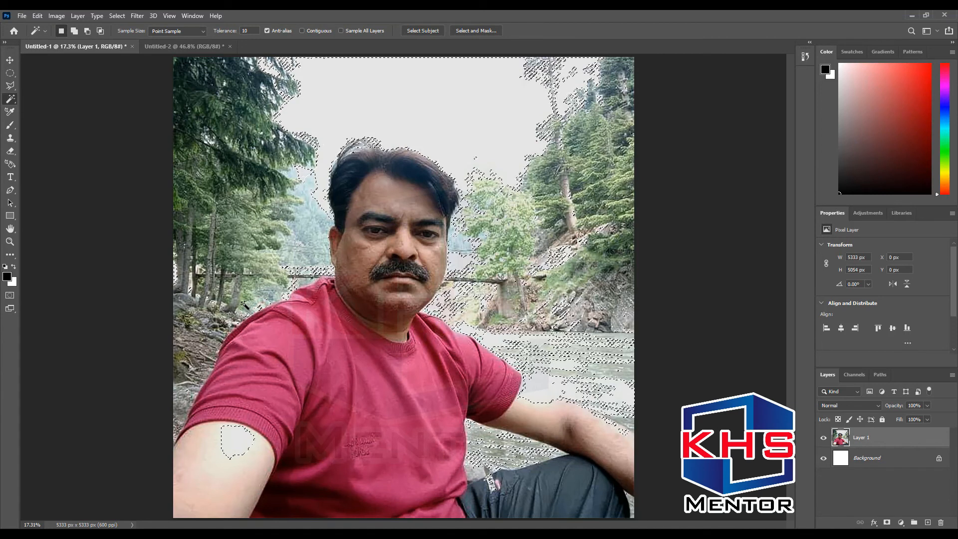
left_click(302, 31)
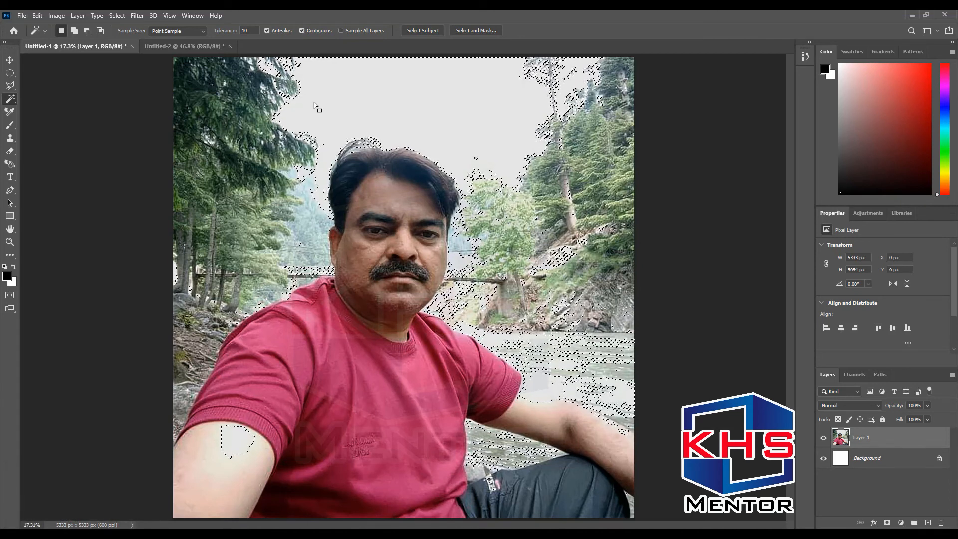
key("F9")
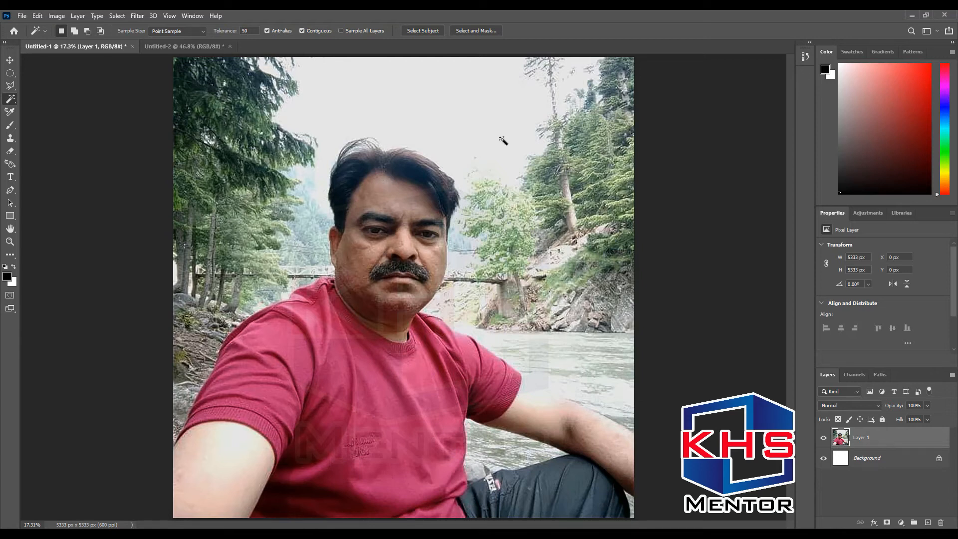
Switch to the Quick Selection tool and enlarge its brush to a size of 800
key("F9")
left_click(14, 99)
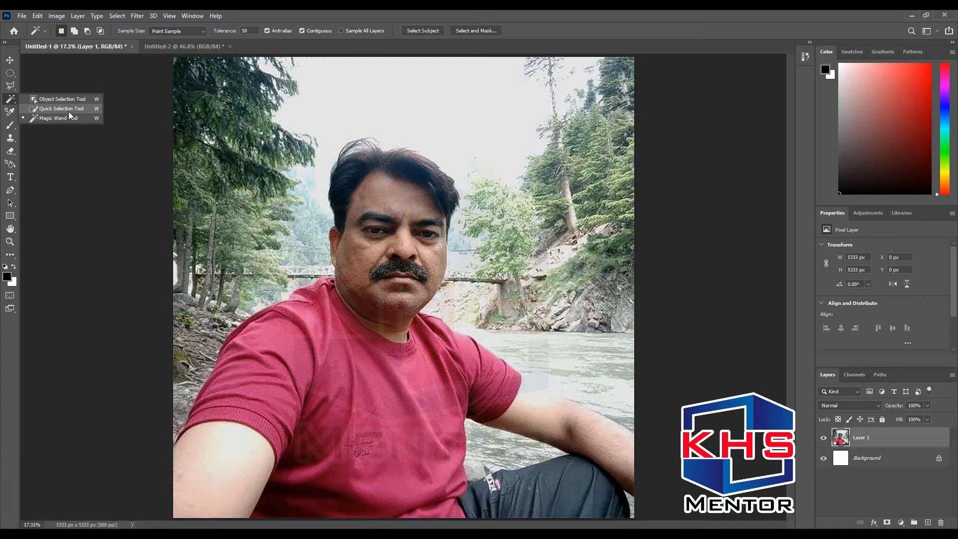
left_click(61, 108)
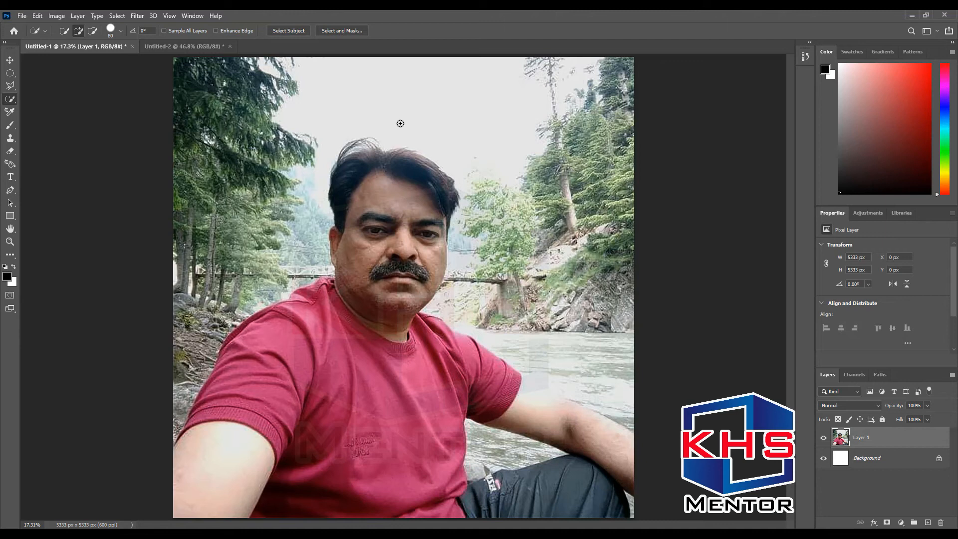
key("bracketright")
key("bracketright")
key("bracketright")
key("bracketright")
key("bracketleft")
key("bracketleft")
key("bracketleft")
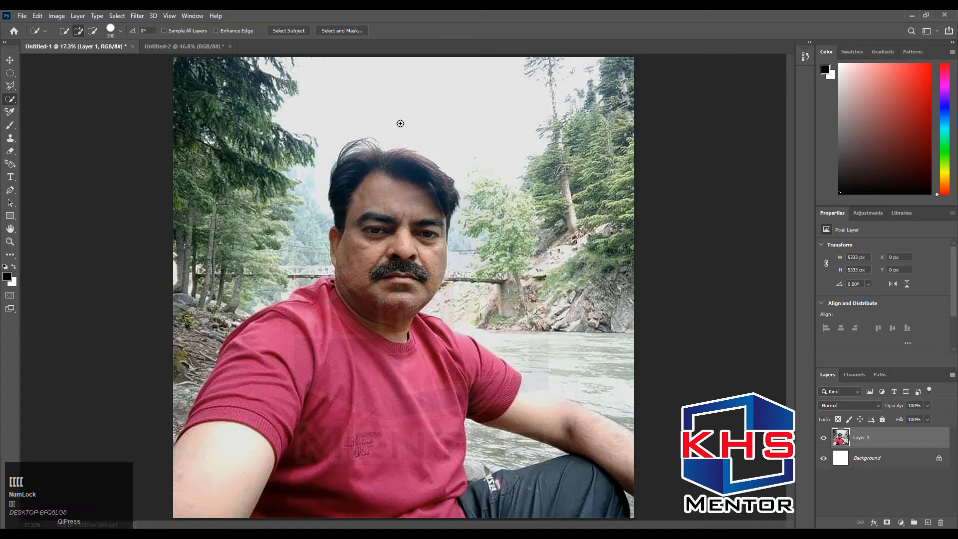
key("bracketright")
key("bracketright")
key("bracketright")
key("bracketright")
key("bracketright")
key("bracketright")
key("bracketright")
key("bracketright")
key("bracketright")
key("bracketright")
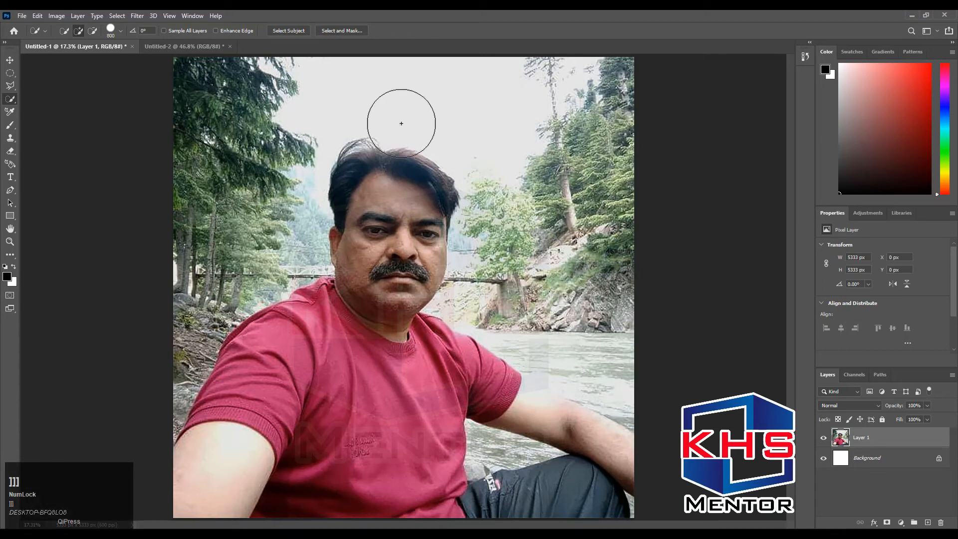
Try to select the man with strokes over his head, body, leg and forearm, enlarging the brush to 900, and undo the strokes
mouse_move(386, 189)
left_mouse_down()
mouse_move(373, 429)
mouse_move(311, 424)
mouse_move(260, 475)
mouse_move(218, 491)
mouse_move(406, 496)
mouse_move(486, 519)
mouse_move(612, 413)
mouse_move(568, 477)
left_mouse_up()
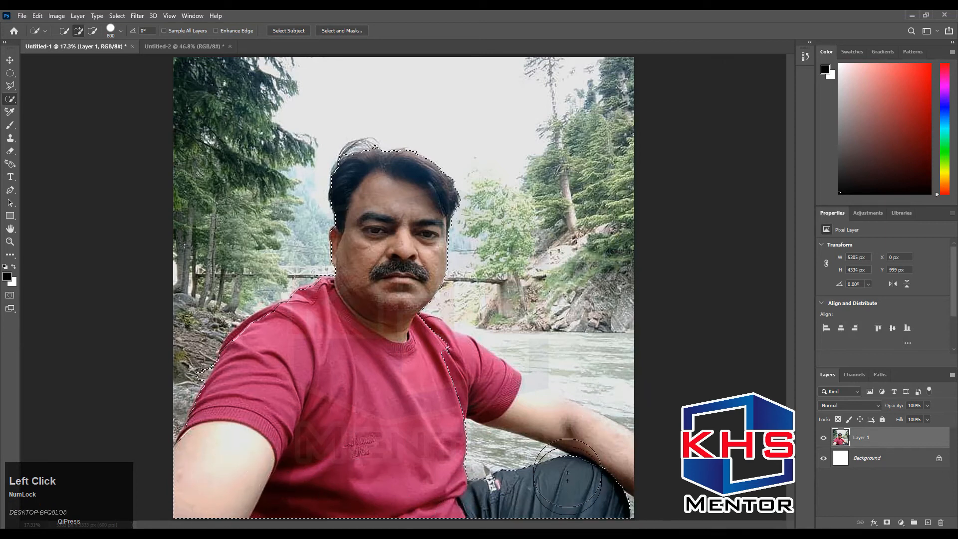
key("bracketleft")
key("bracketleft")
key("bracketleft")
key("bracketleft")
key("bracketleft")
key("bracketleft")
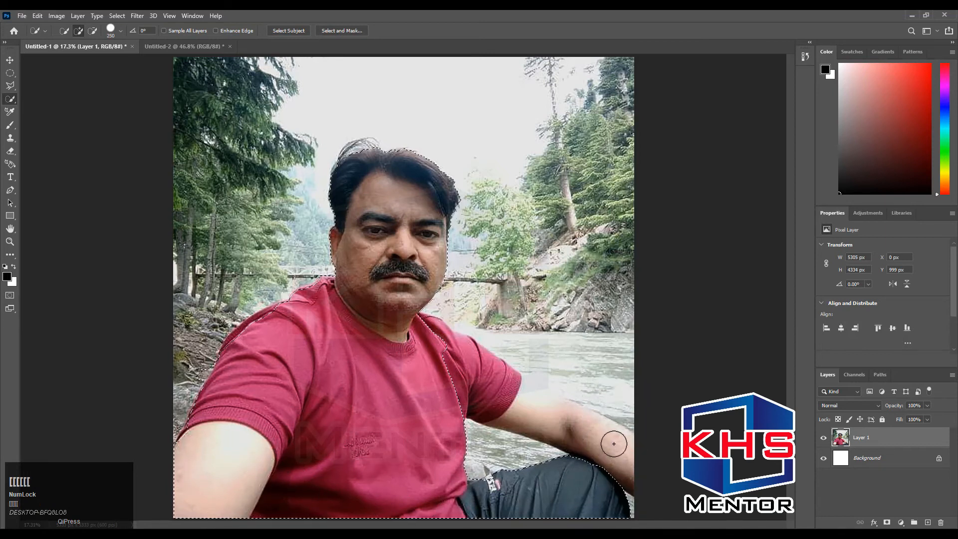
key("bracketright")
key("bracketright")
key("bracketright")
key("bracketright")
key("bracketright")
key("bracketright")
key("bracketright")
left_click(601, 441)
mouse_move(600, 441)
left_mouse_down()
mouse_move(598, 422)
mouse_move(559, 394)
left_mouse_up()
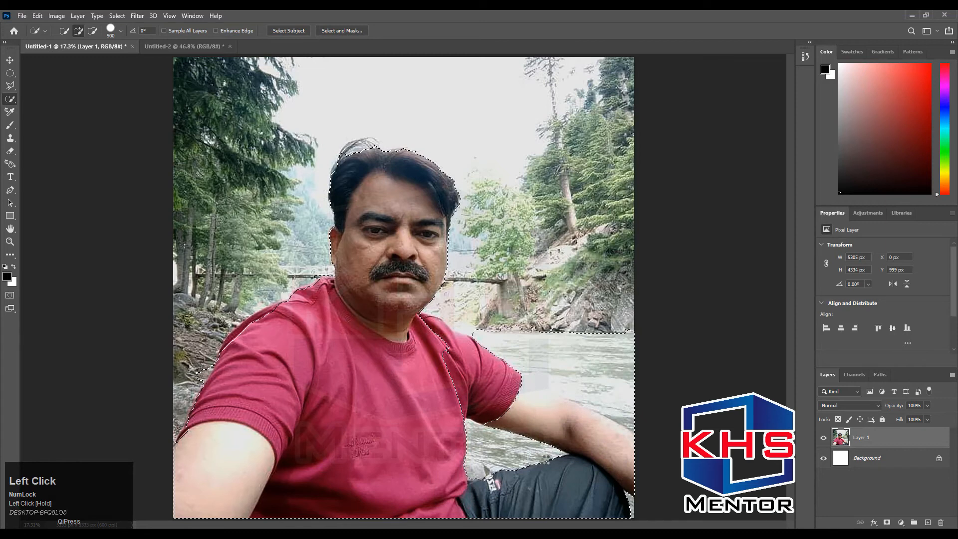
key("ctrl+z")
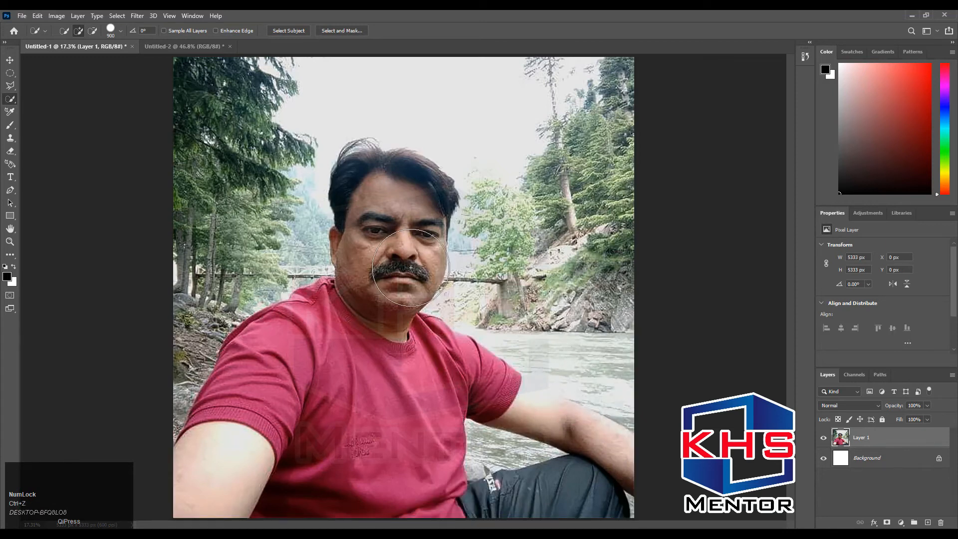
Brush a new selection from the man's face down through his body, and add his forearm with a brush size of 300
mouse_move(382, 264)
left_mouse_down()
mouse_move(381, 316)
mouse_move(282, 431)
mouse_move(313, 471)
mouse_move(419, 519)
left_mouse_up()
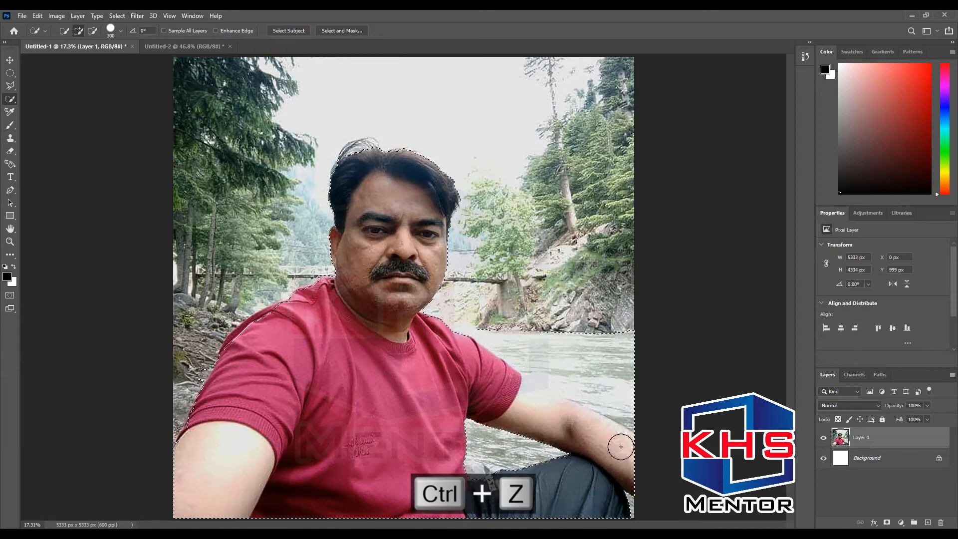
left_click(621, 448)
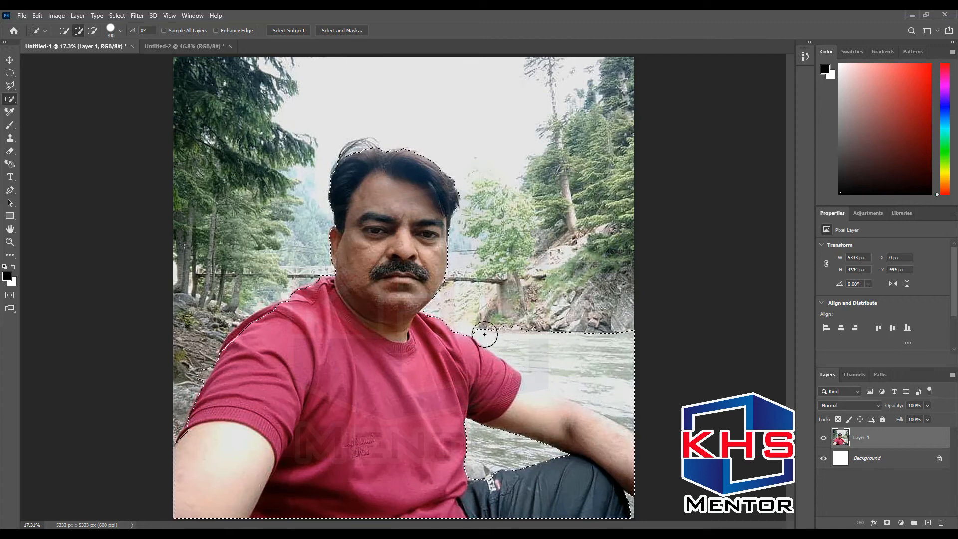
Subtract the water above the man's forearm from the selection with Quick Selection strokes
key("alt")
mouse_move(486, 330)
left_mouse_down()
mouse_move(549, 343)
mouse_move(610, 386)
left_mouse_up()
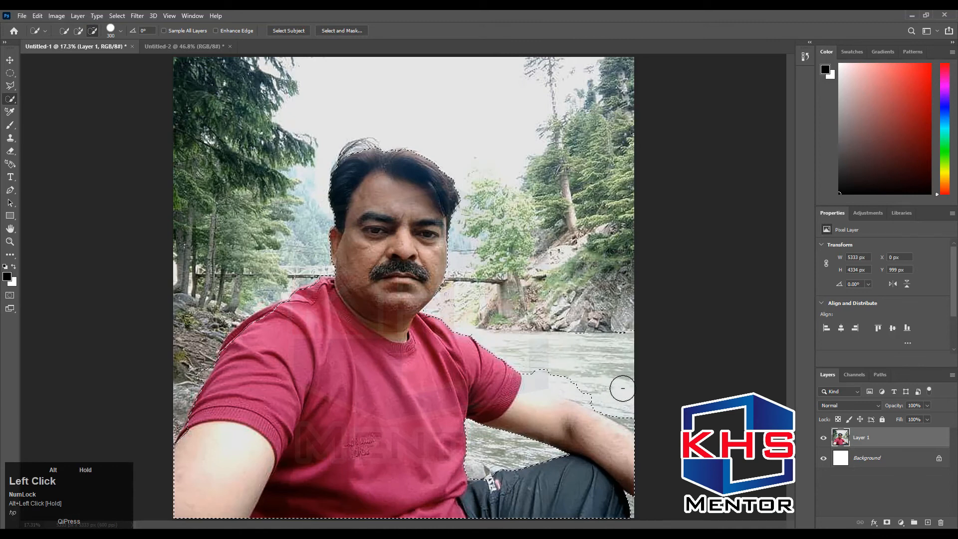
mouse_move(636, 417)
left_mouse_down()
mouse_move(588, 381)
mouse_move(537, 364)
mouse_move(537, 375)
left_mouse_up()
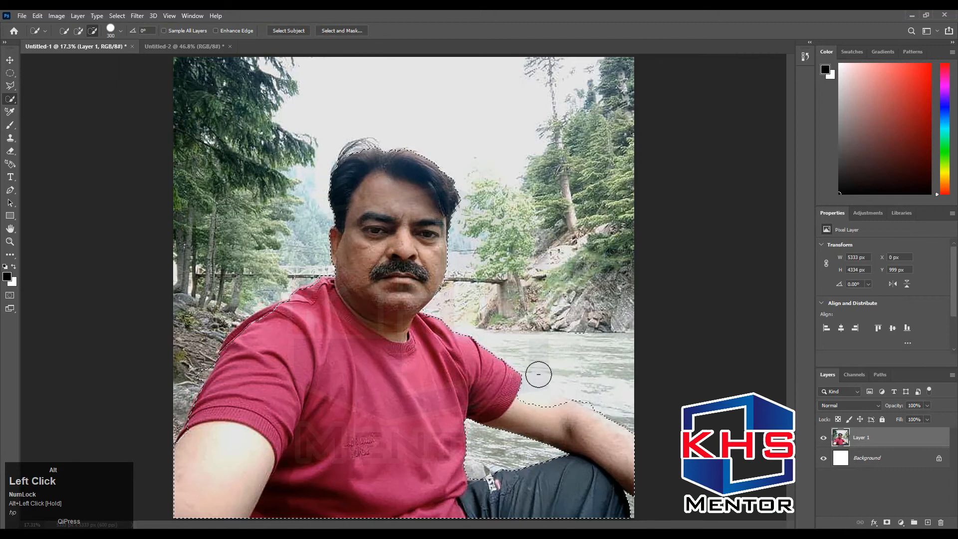
left_click(598, 398, "alt")
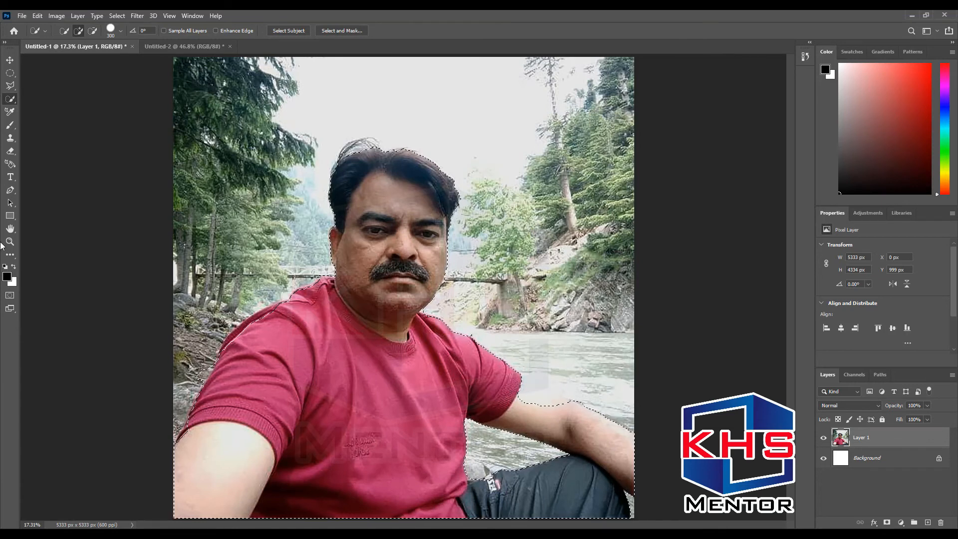
Switch to the Elliptical Marquee tool and try adding an elliptical area near the man's forearm to the selection
left_click(12, 75)
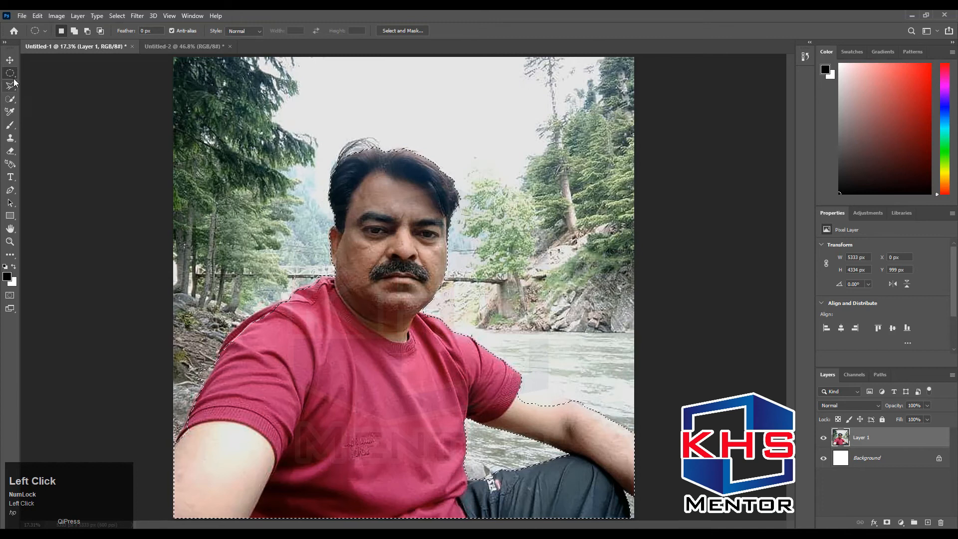
left_click(12, 74)
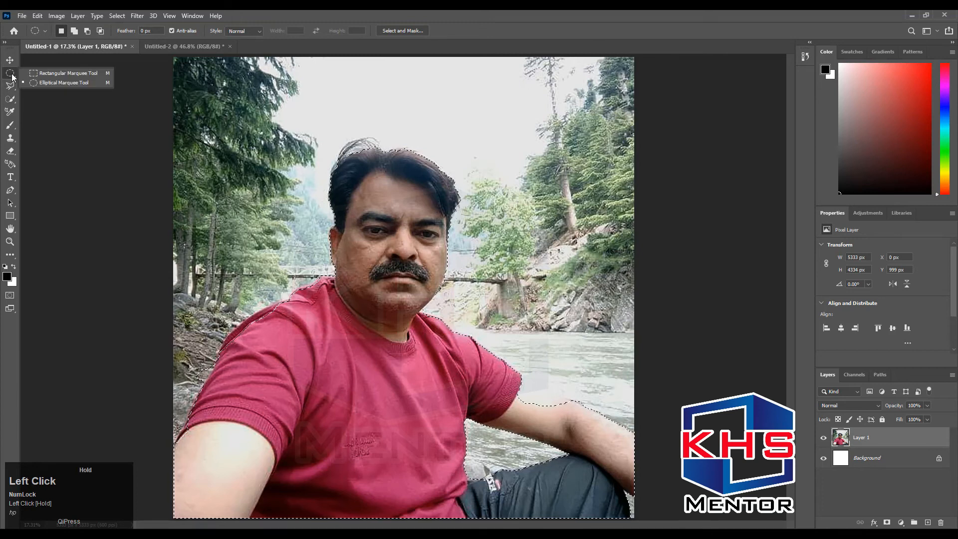
left_click_drag(12, 74, 74, 83)
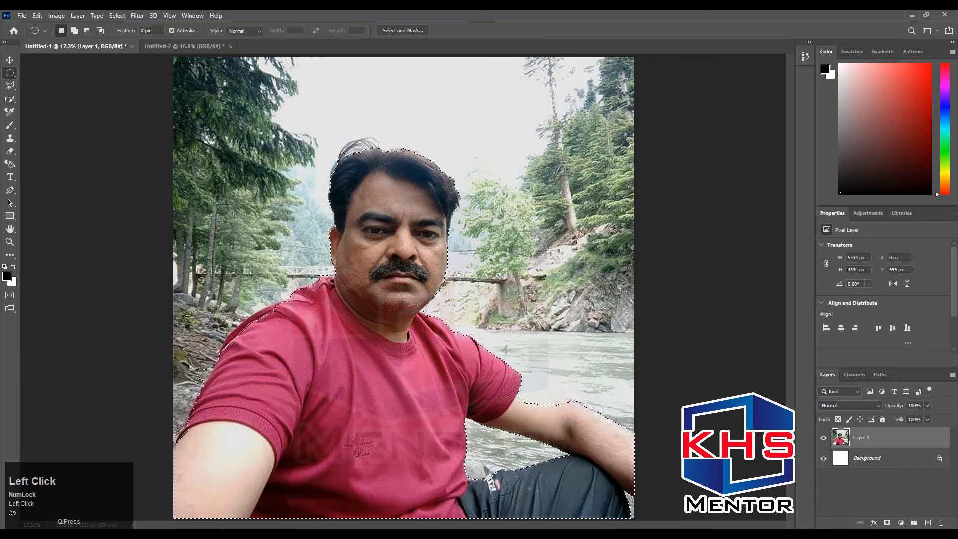
key("ctrl+space")
left_click_drag(504, 349, 599, 459)
left_click(359, 300)
key("ctrl+z")
left_click(381, 322, "shift")
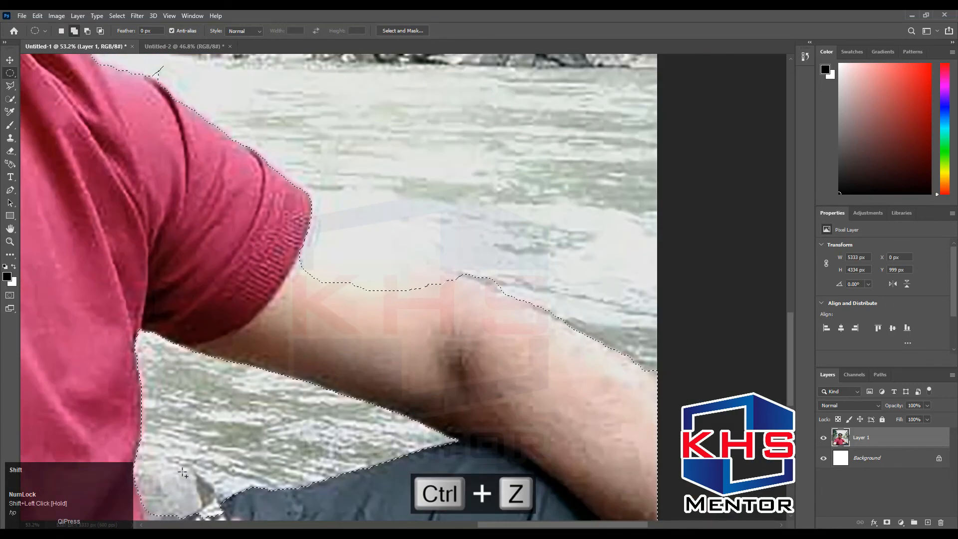
left_click_drag(160, 435, 430, 288)
key("F9")
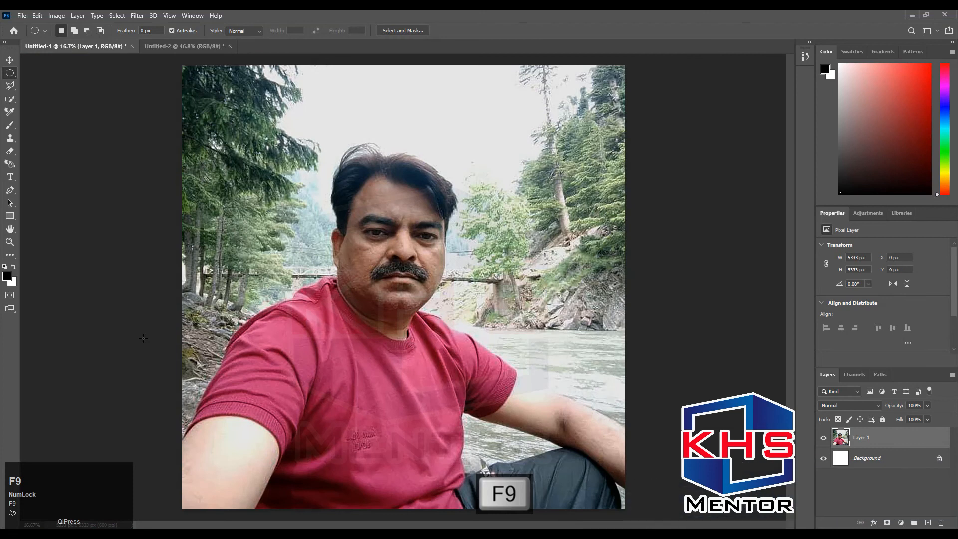
Start a Pen tool path around the man's hair, from the river side over the head down to the ear
key("ctrl+space")
left_click_drag(401, 171, 458, 201)
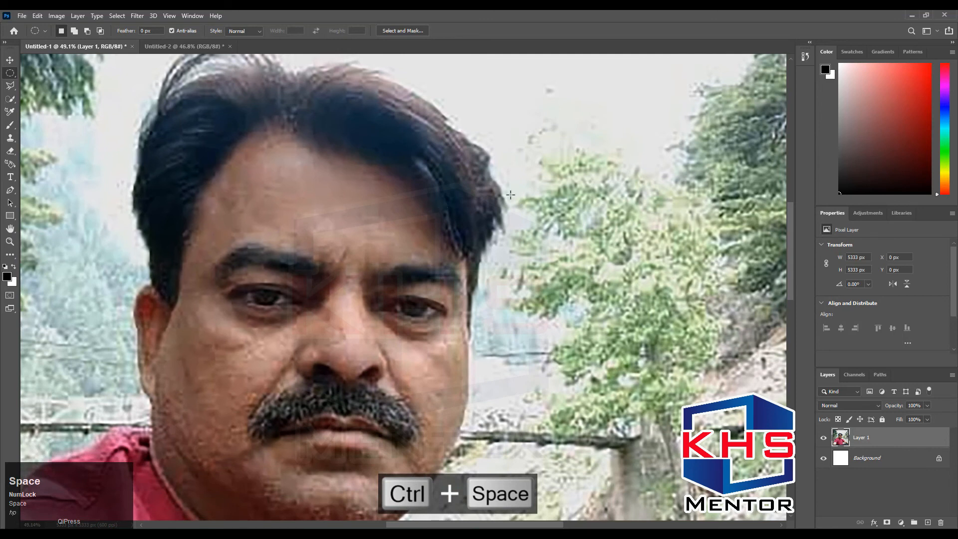
key("p")
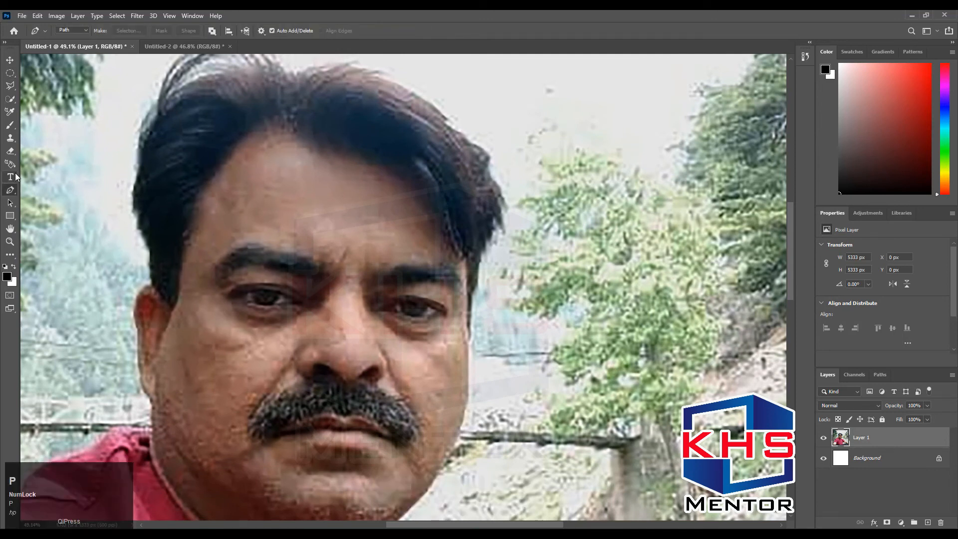
left_click(487, 172)
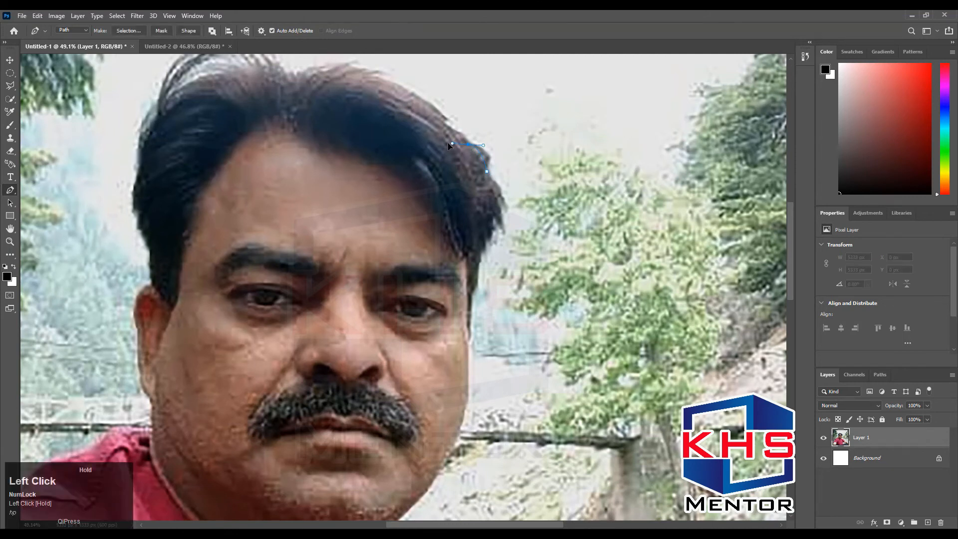
key("F9")
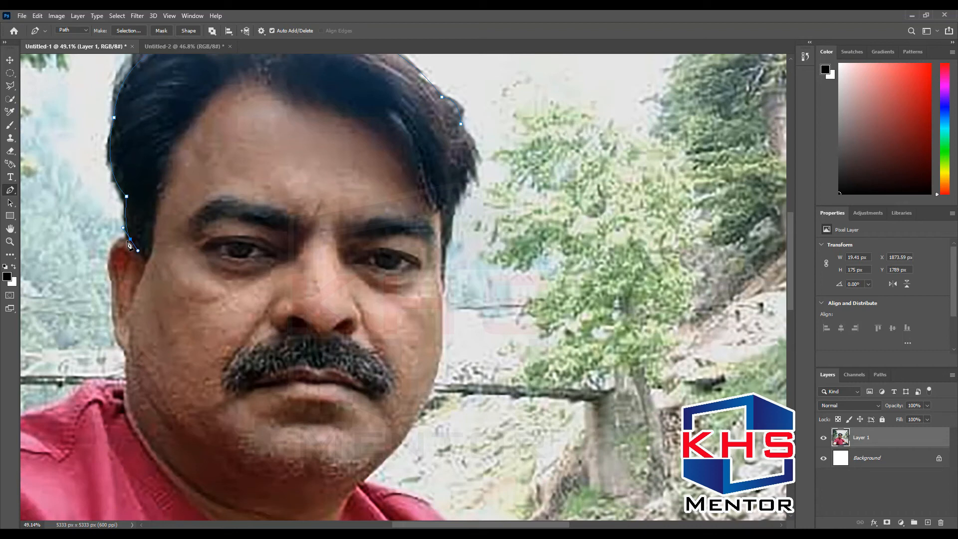
left_click(115, 287)
key("ctrl+z")
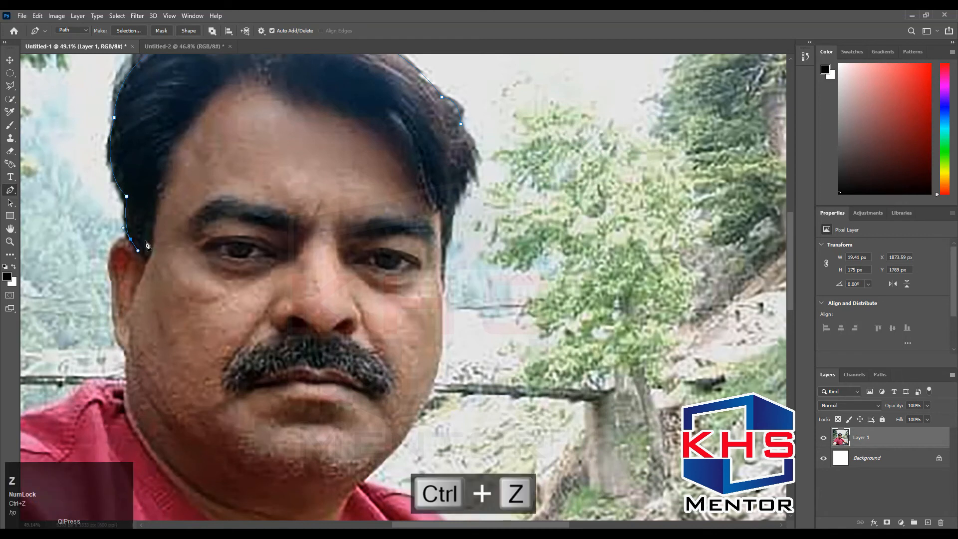
left_click(130, 239, "alt")
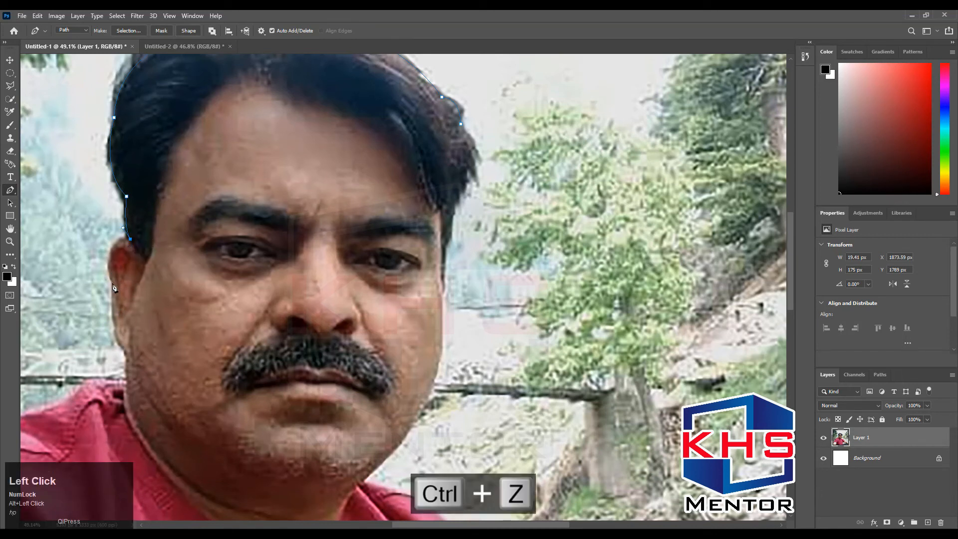
Continue the path from the ear along the neck, shoulder and sleeve of the man's near arm to the photo's edge
left_click_drag(111, 282, 348, 165)
left_click(112, 282, "alt")
left_click(103, 312)
left_click_drag(292, 177, 286, 201)
left_click(292, 177, "alt")
left_click_drag(215, 230, 202, 250)
left_click(88, 330)
Carry the path in a wide loop outside the canvas, over the photo and around to the far forearm
key("ctrl+minus")
key("ctrl+minus")
key("ctrl+minus")
key("ctrl+minus")
key("ctrl+minus")
left_click_drag(263, 141, 415, 101)
left_click_drag(524, 107, 589, 201)
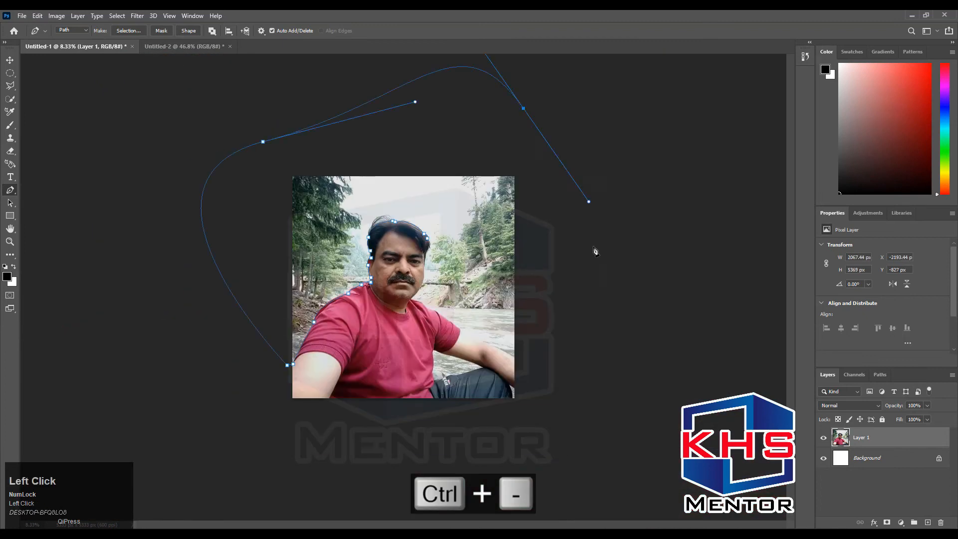
left_click_drag(595, 284, 585, 319)
left_click_drag(563, 370, 543, 371)
Trace the path along the upper edge of the far forearm, sleeve and shoulder
left_click(449, 300)
left_click_drag(348, 244, 318, 241)
left_click(348, 244, "alt")
left_click_drag(278, 206, 260, 193)
left_click(278, 206, "alt")
left_click_drag(175, 143, 150, 123)
Trace the path up the neck and the side of the face to the hair, and close it at its starting point
left_click(242, 431)
left_click_drag(285, 209, 269, 98)
left_click_drag(284, 212, 289, 381)
left_click(290, 379, "alt")
left_click(298, 281)
left_click(316, 202)
left_click_drag(327, 61, 418, 417)
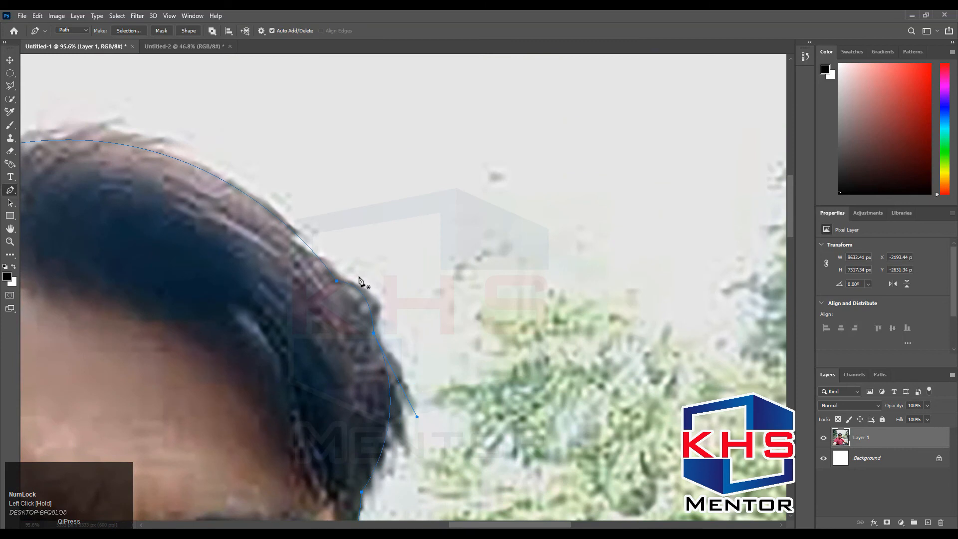
Try converting the closed path with Make Selection, and undo the conversion
key("ctrl+0")
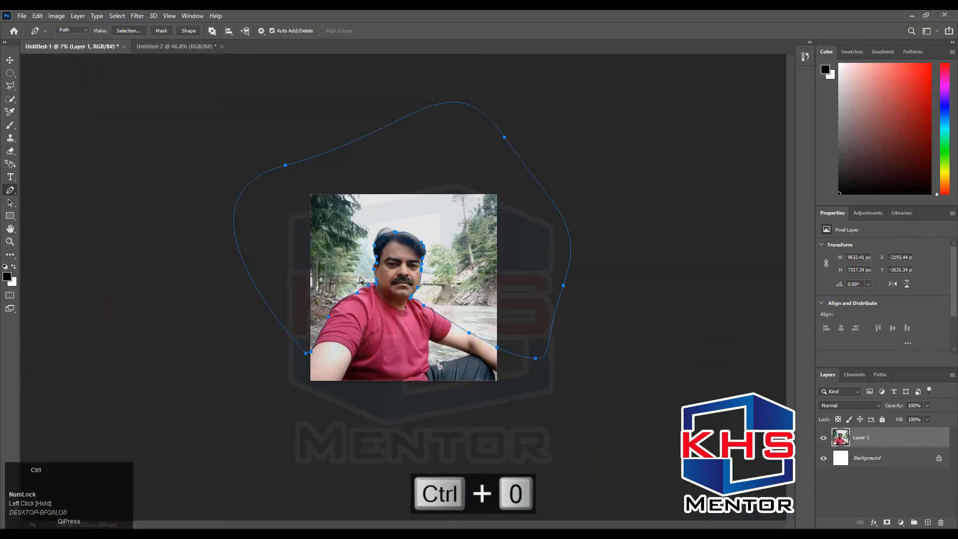
right_click(347, 255)
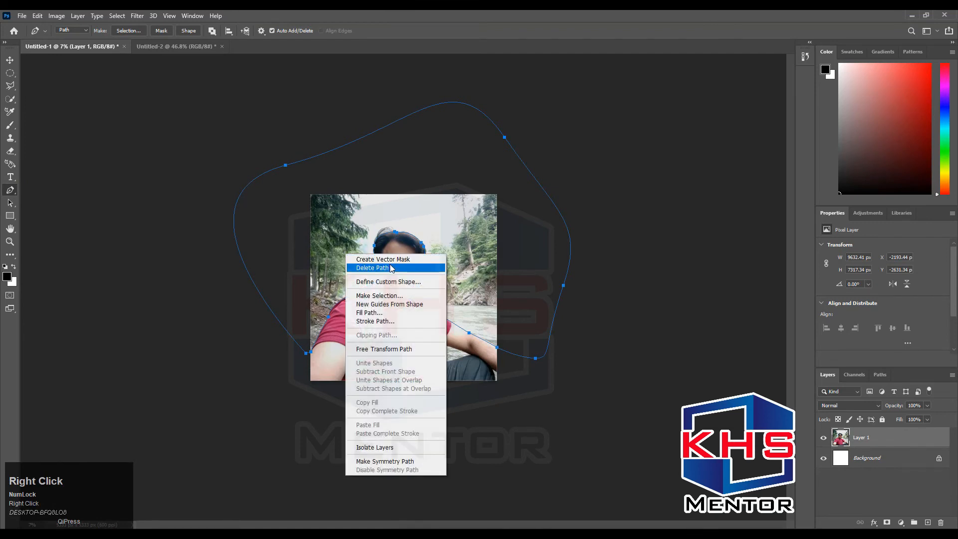
left_click(401, 295)
key("Return")
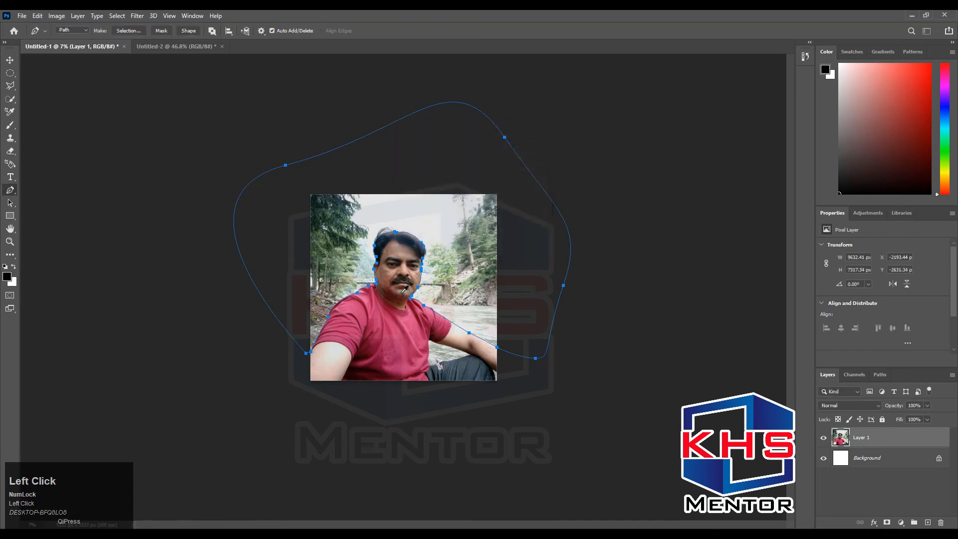
key("ctrl+z")
key("ctrl")
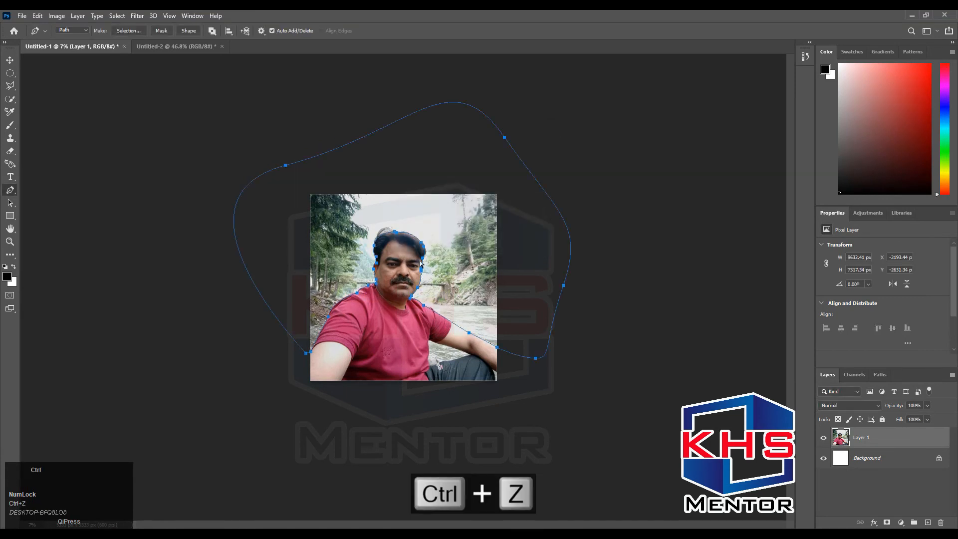
Load the closed path as a selection and delete the scenery around the man from Layer 1
key("ctrl+Return")
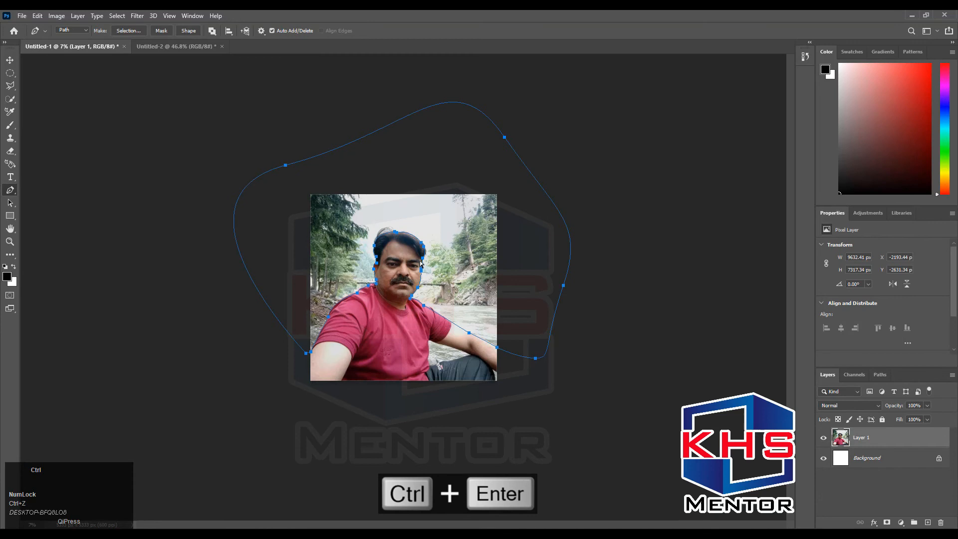
key("F9")
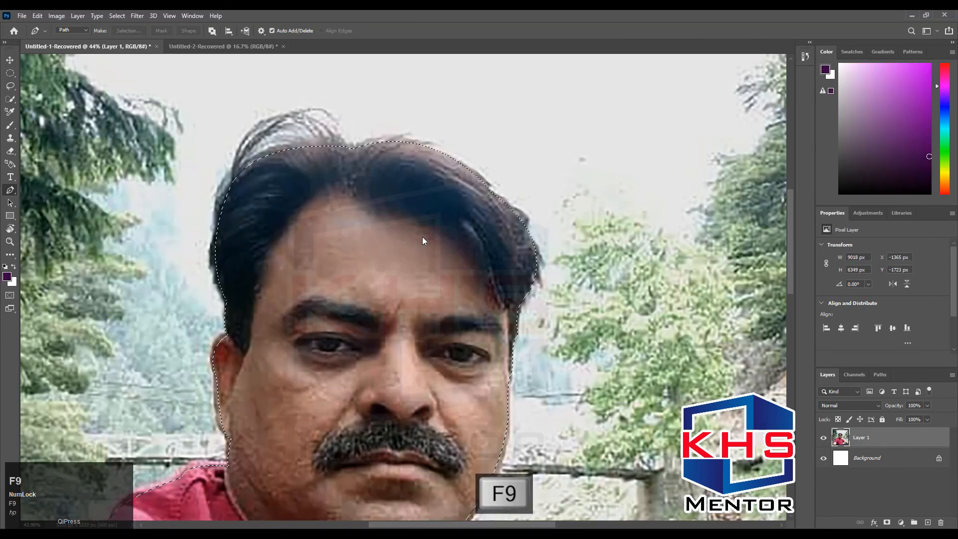
key("ctrl+minus")
key("ctrl+minus")
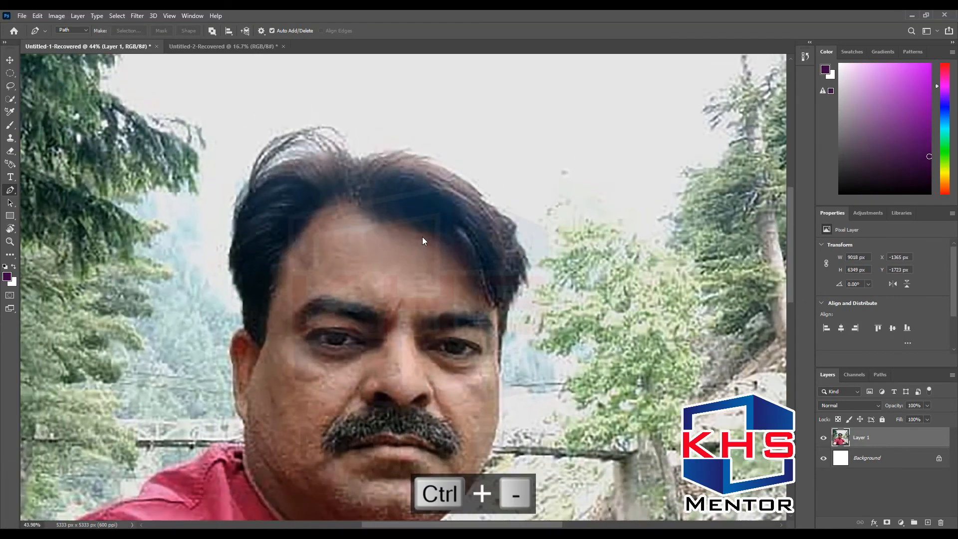
key("ctrl+0")
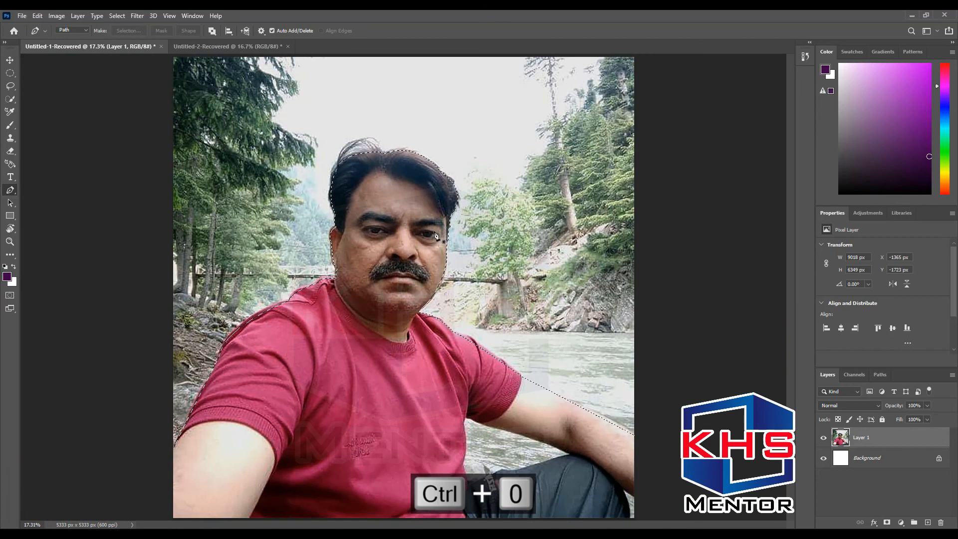
key("Delete")
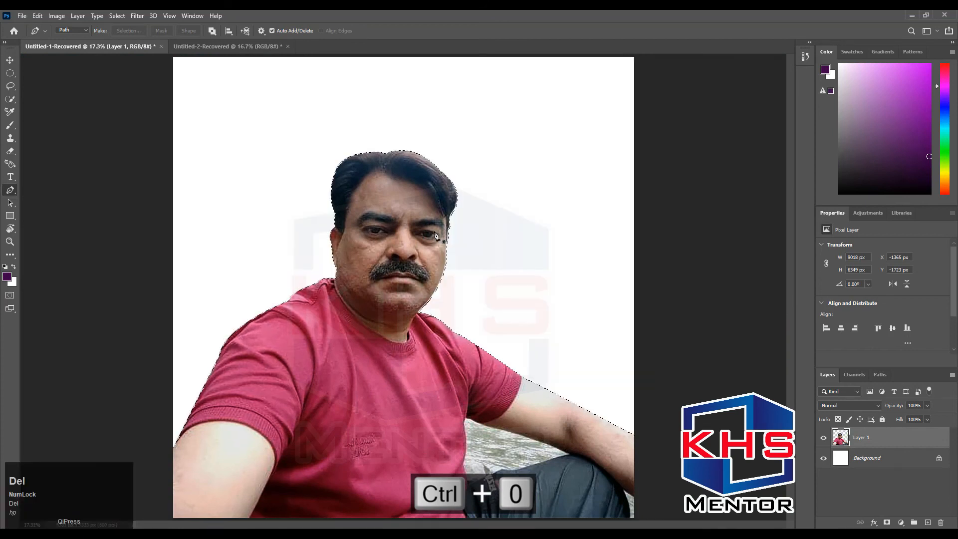
Delete the white Background layer
left_click(869, 464)
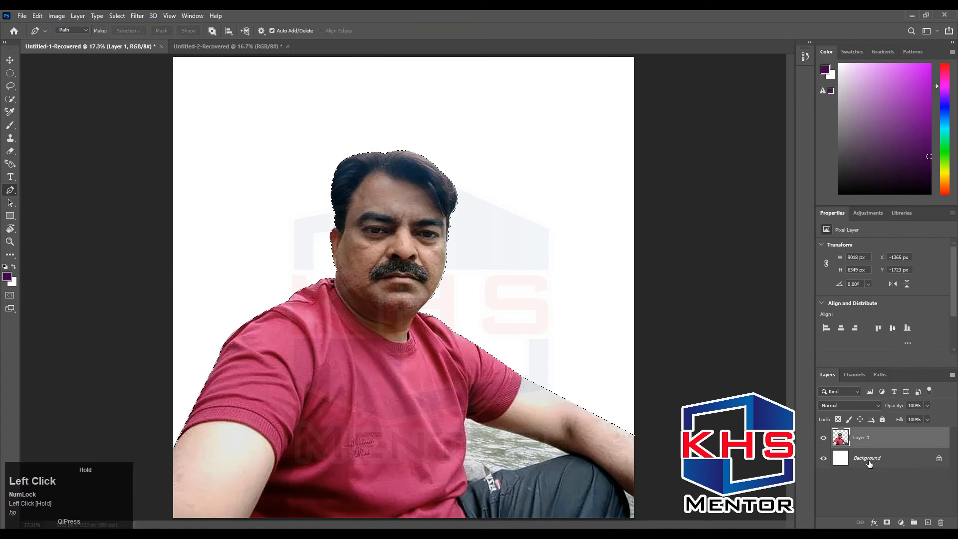
left_click_drag(870, 463, 943, 522)
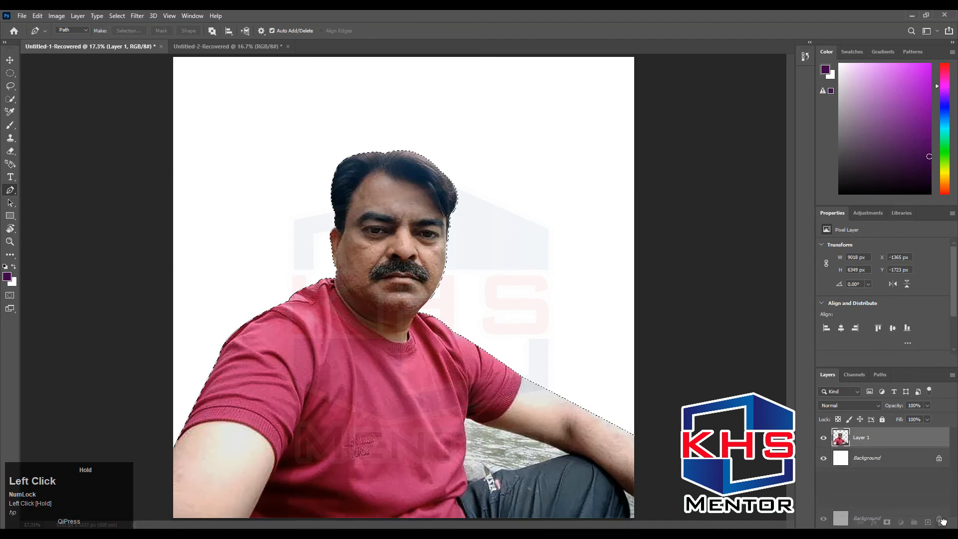
left_click_drag(943, 523, 943, 522)
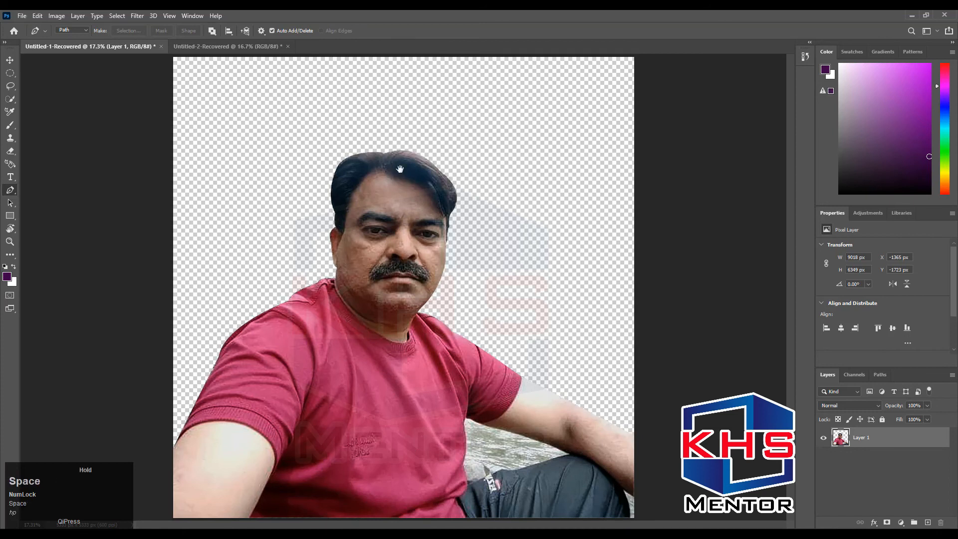
Trace a Pen tool path around the leftover water between the shirt, forearm and trousers
left_click(507, 407, "ctrl")
left_click_drag(485, 450, 216, 104)
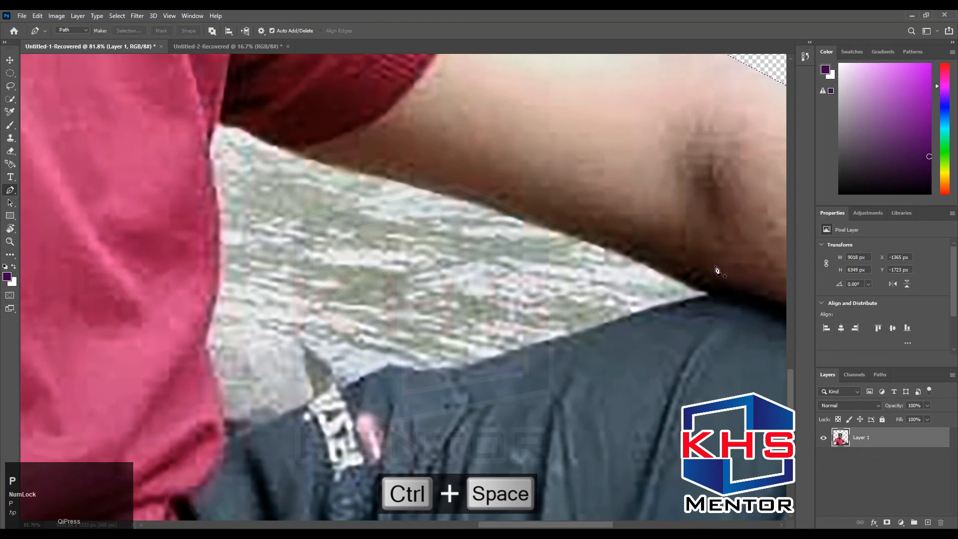
left_click(707, 294)
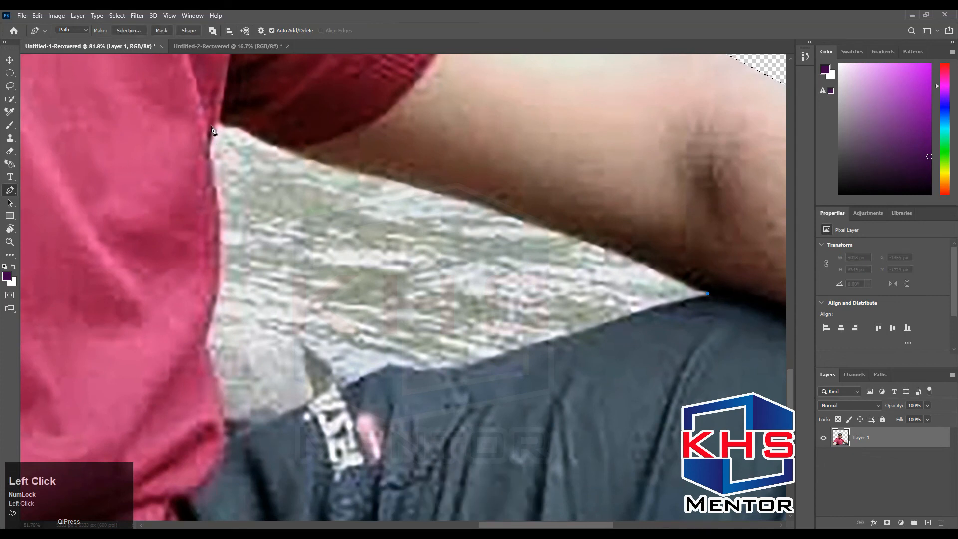
left_click_drag(433, 189, 338, 184)
left_click(432, 189, "alt")
left_click_drag(245, 129, 221, 122)
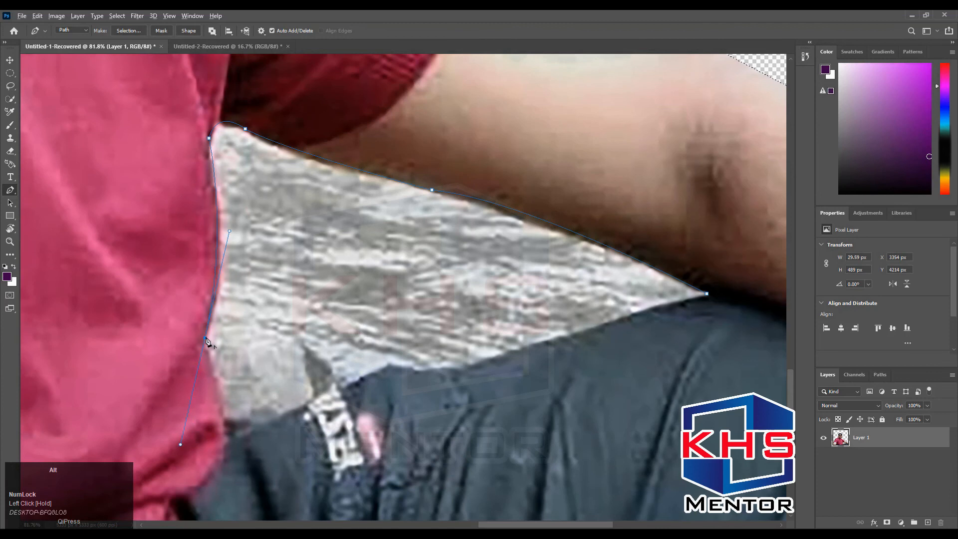
Load the path around the leftover water as a selection and delete that water from Layer 1
key("ctrl+Return")
key("Delete")
key("ctrl+0")
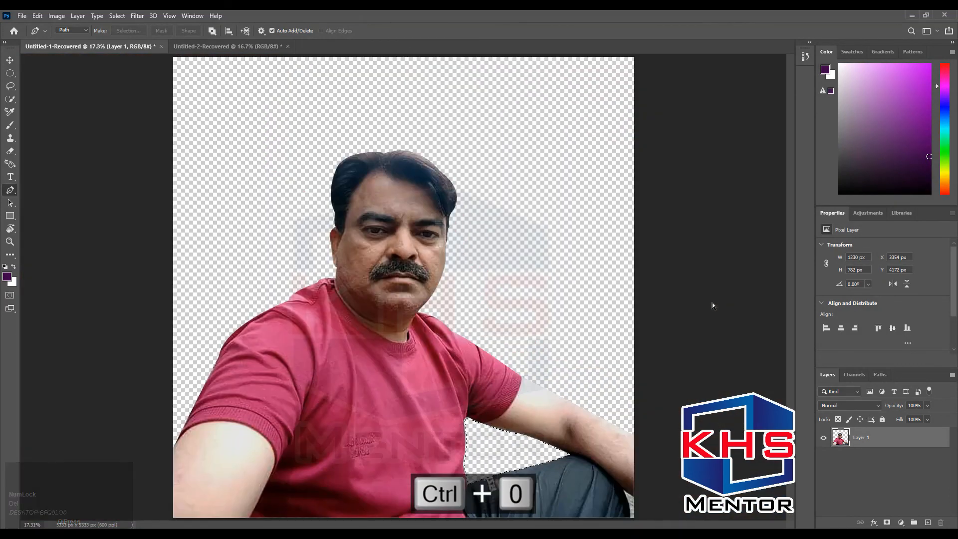
key("F9")
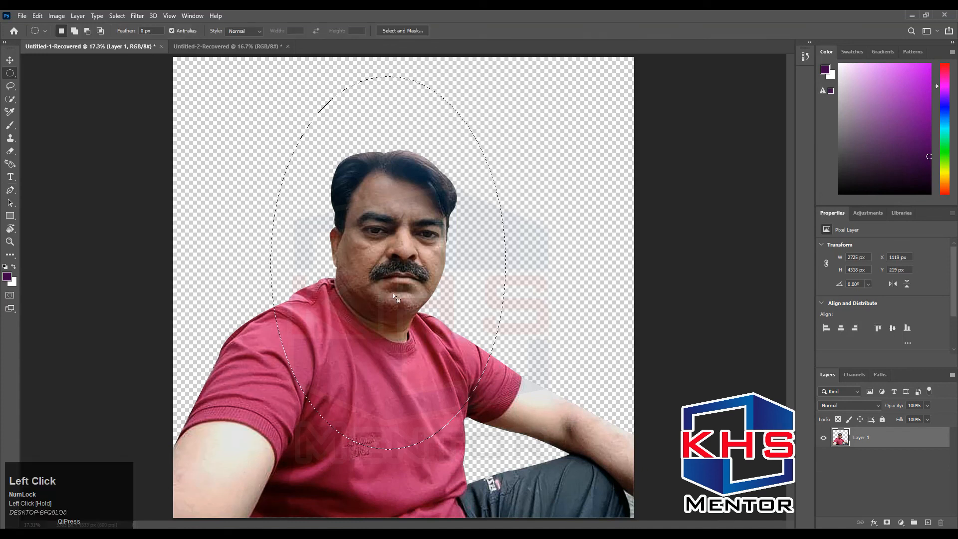
Feather the elliptical selection around the man's head and chest with a radius of 30 pixels
right_click(390, 273)
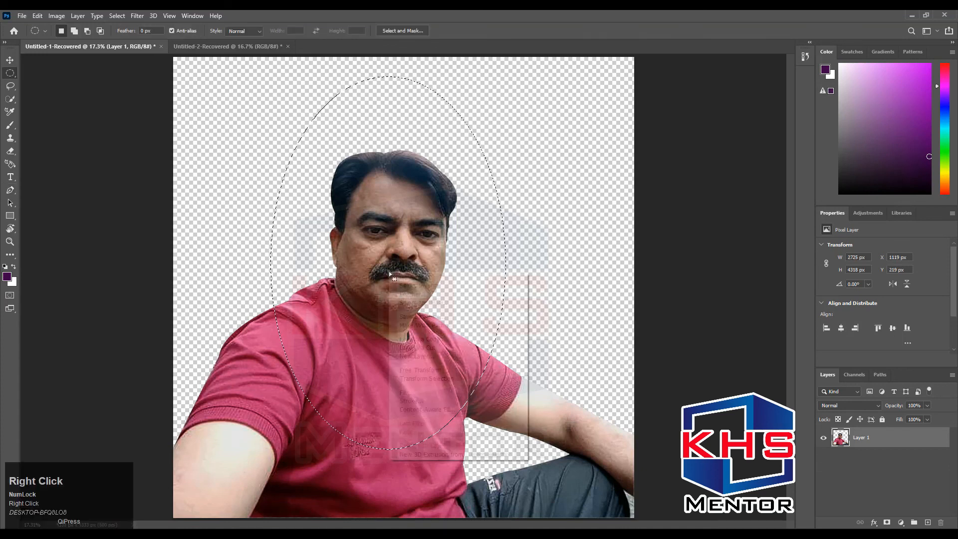
left_click(413, 294)
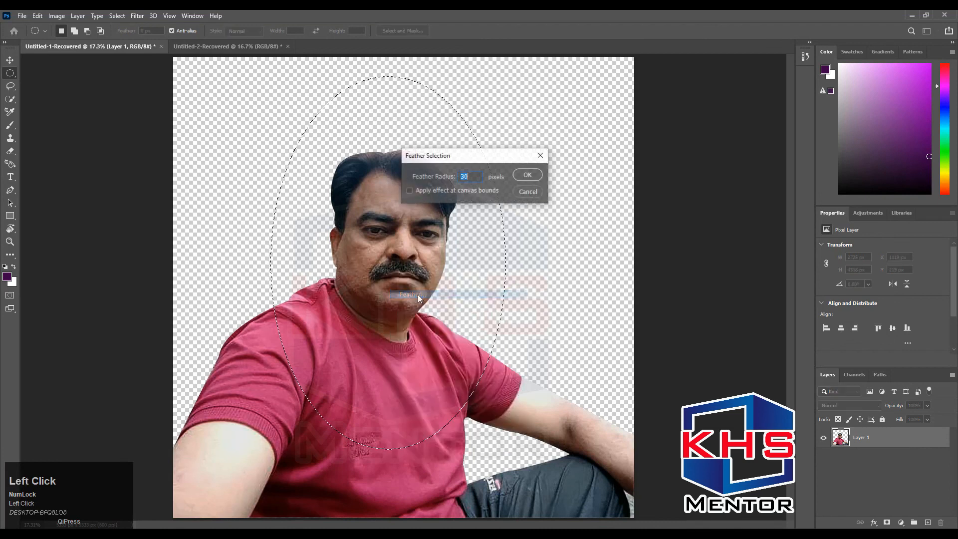
key("Return")
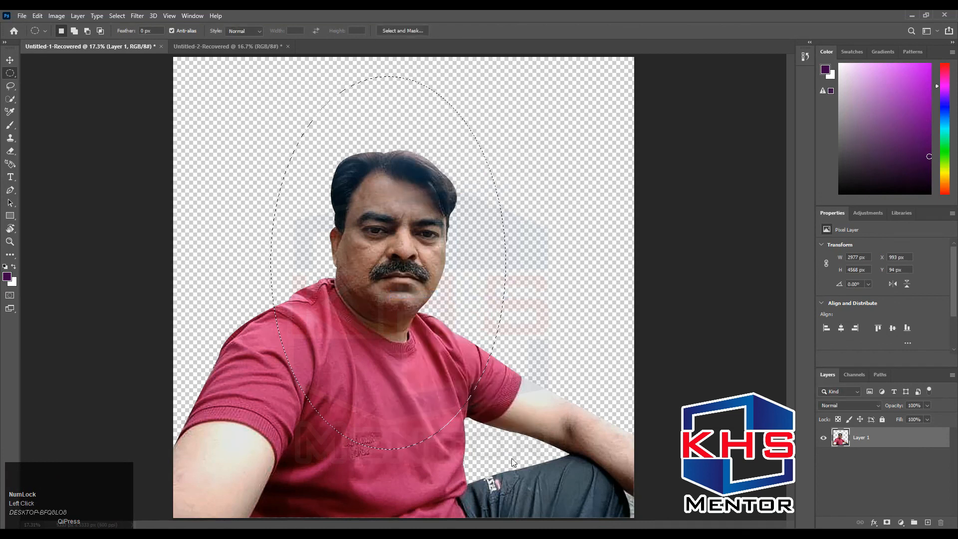
Invert the feathered elliptical selection and delete everything outside the oval from Layer 1
key("ctrl+shift+Caps_Lock")
key("ctrl+shift+i")
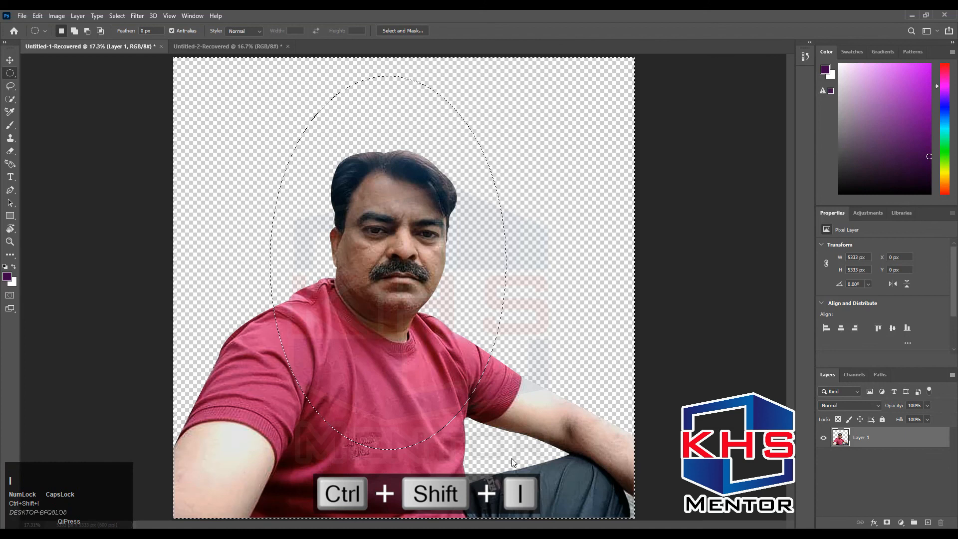
key("Delete")
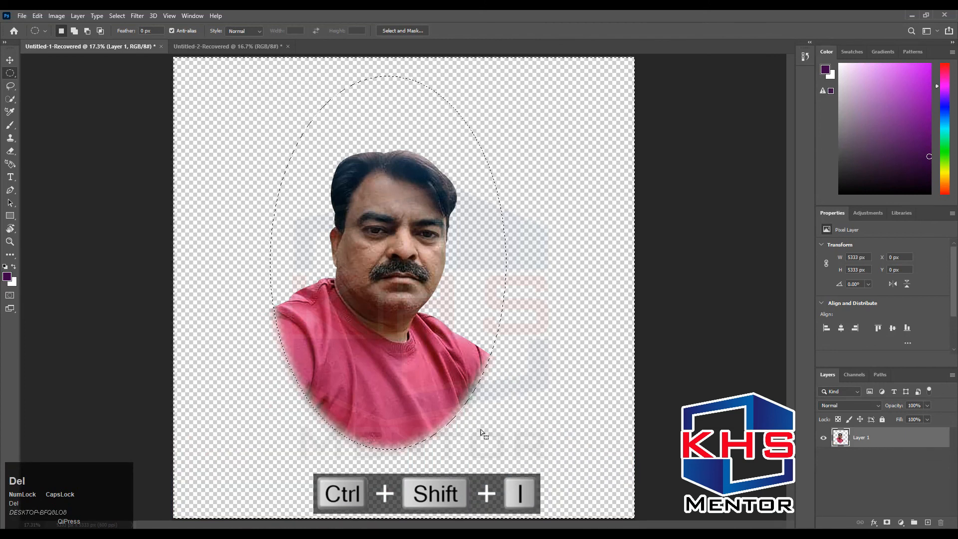